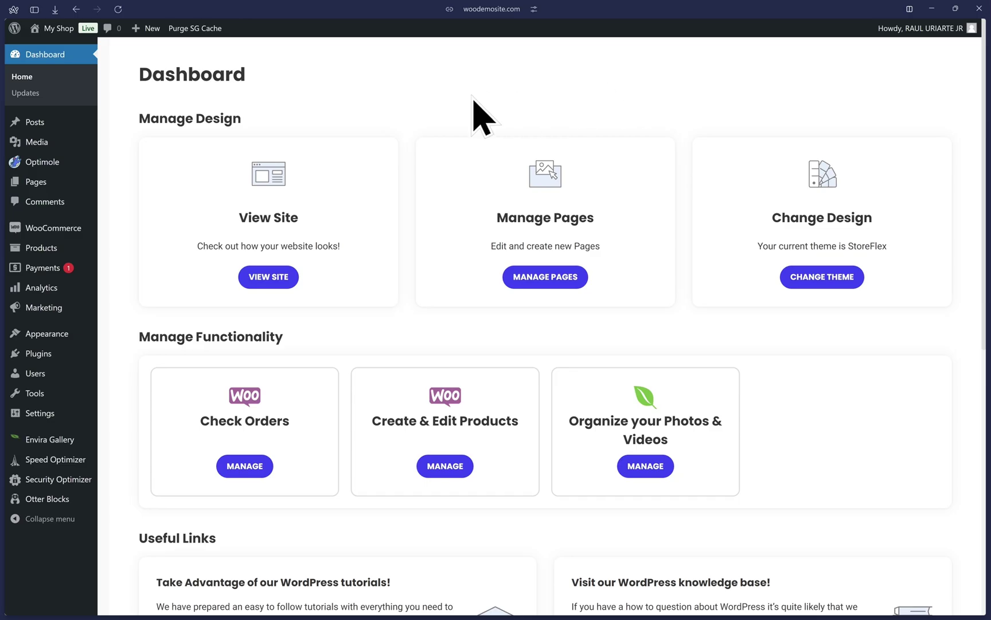
Step: Show the WooCommerce Payments settings, scrolled to the methods list where only PayPal Checkout is enabled
{"action": "mouse_move", "coordinate": [74, 229]}
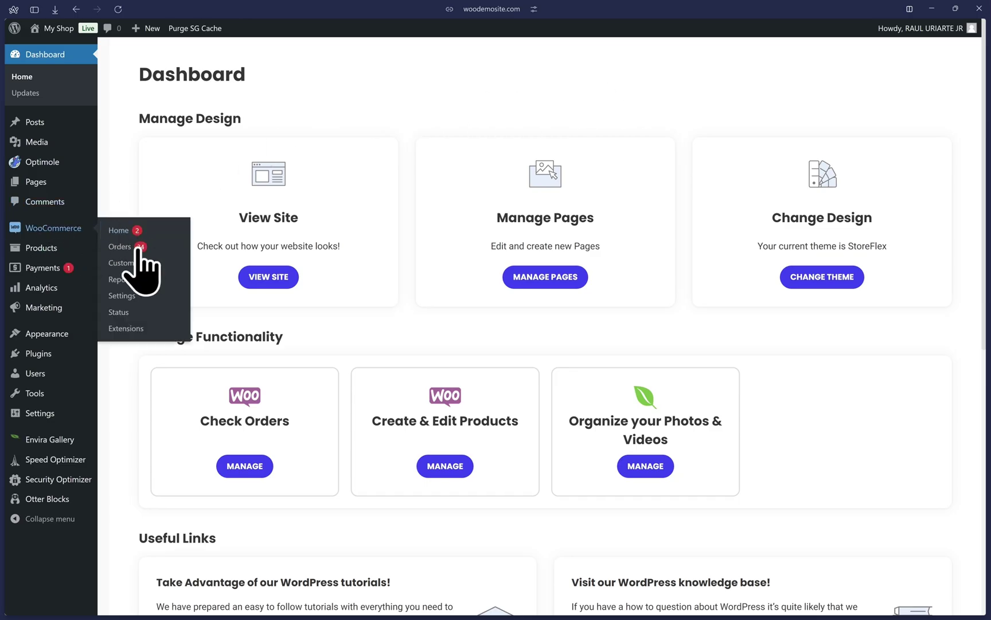
{"action": "left_click", "coordinate": [143, 296]}
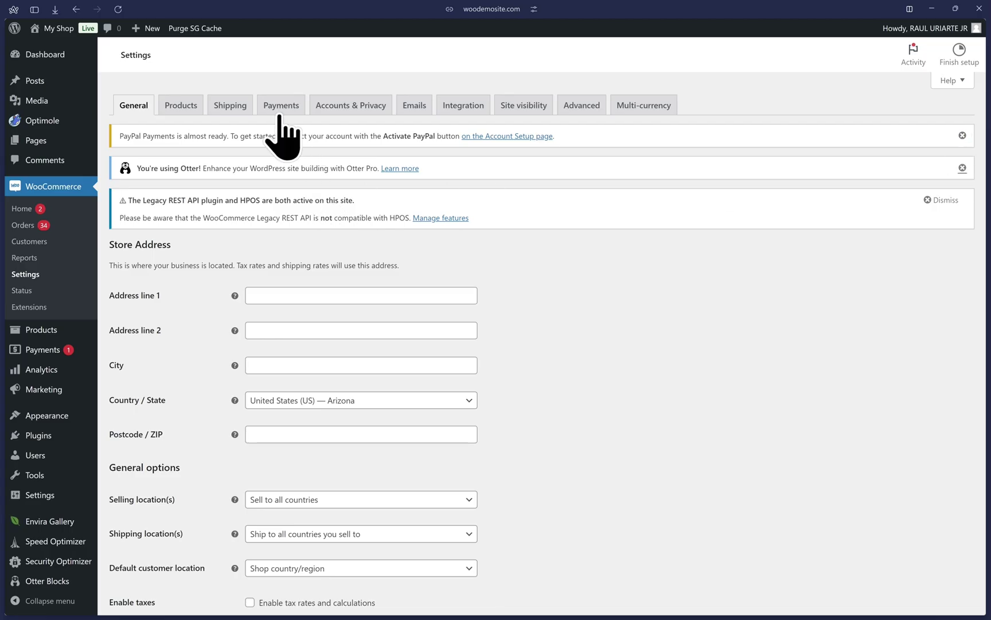
{"action": "left_click", "coordinate": [281, 105]}
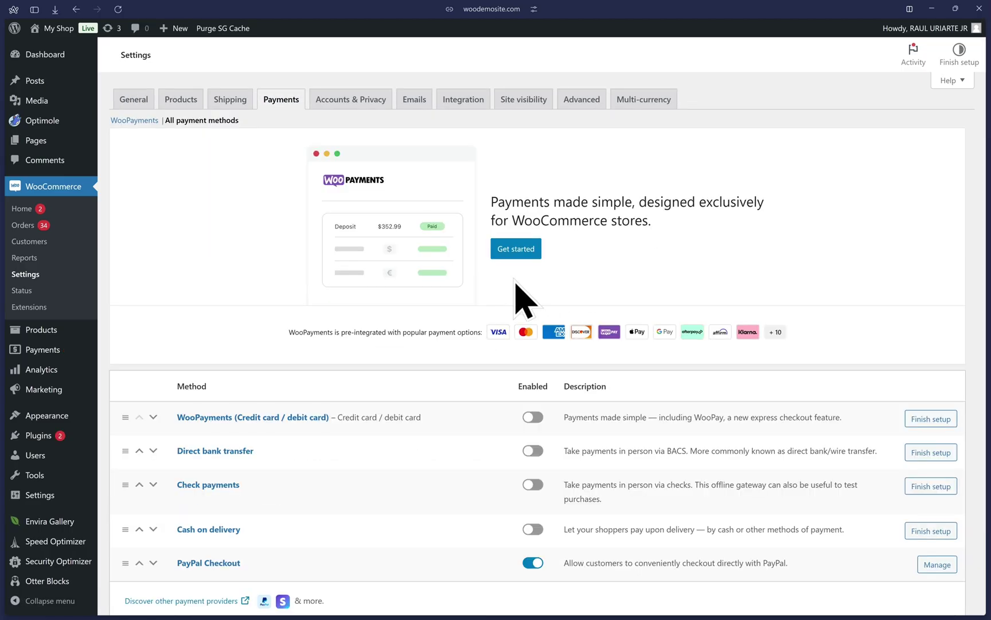
{"action": "scroll", "coordinate": [378, 287], "scroll_direction": "down", "scroll_amount": 3}
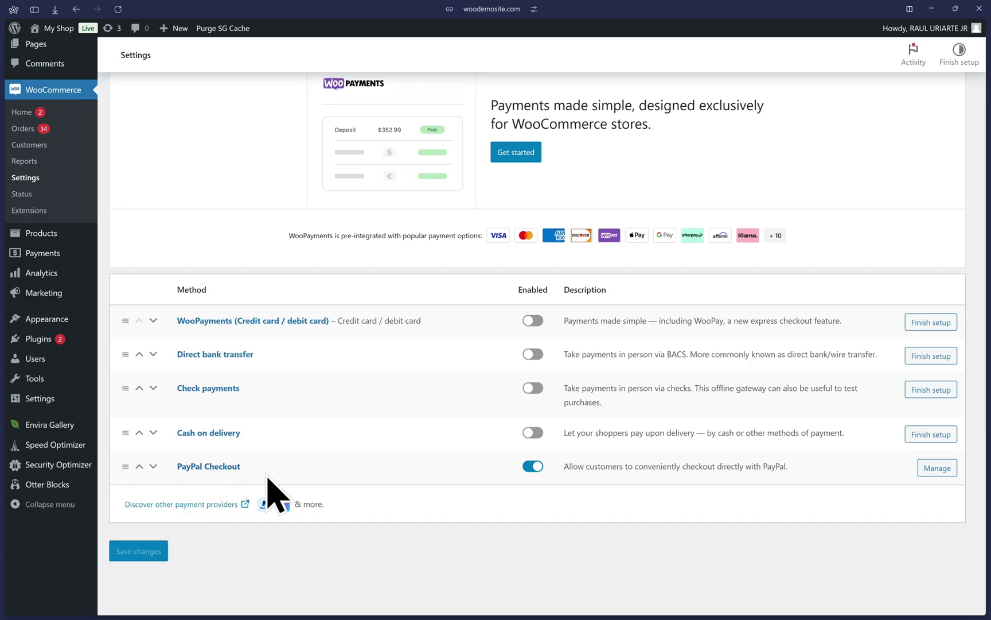
Step: Open Installed Plugins and scroll to the WooCommerce PayPal Checkout Gateway 2.1.3 entry
{"action": "mouse_move", "coordinate": [43, 344]}
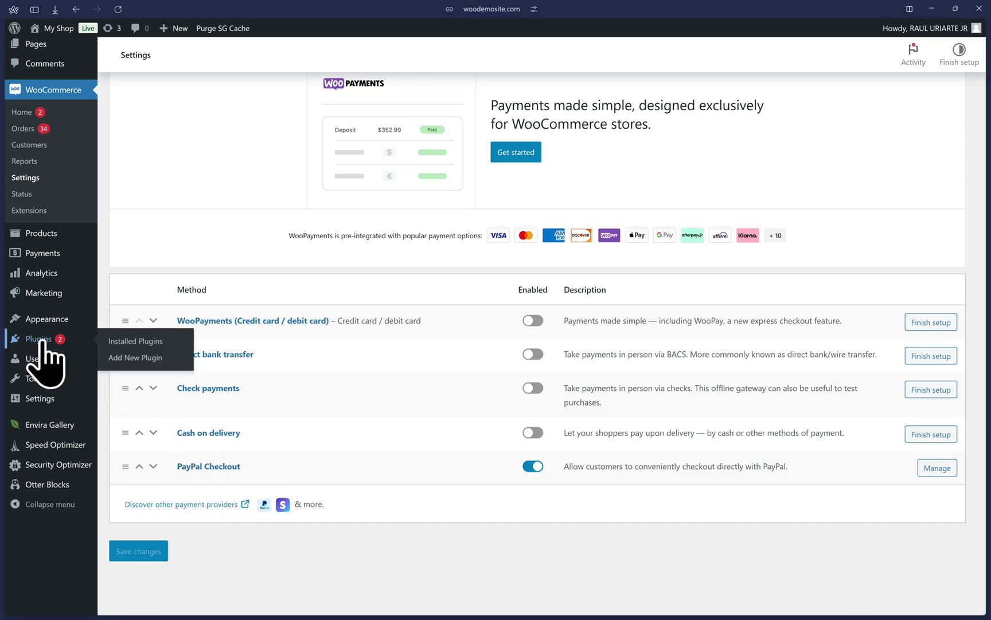
{"action": "left_click", "coordinate": [133, 342]}
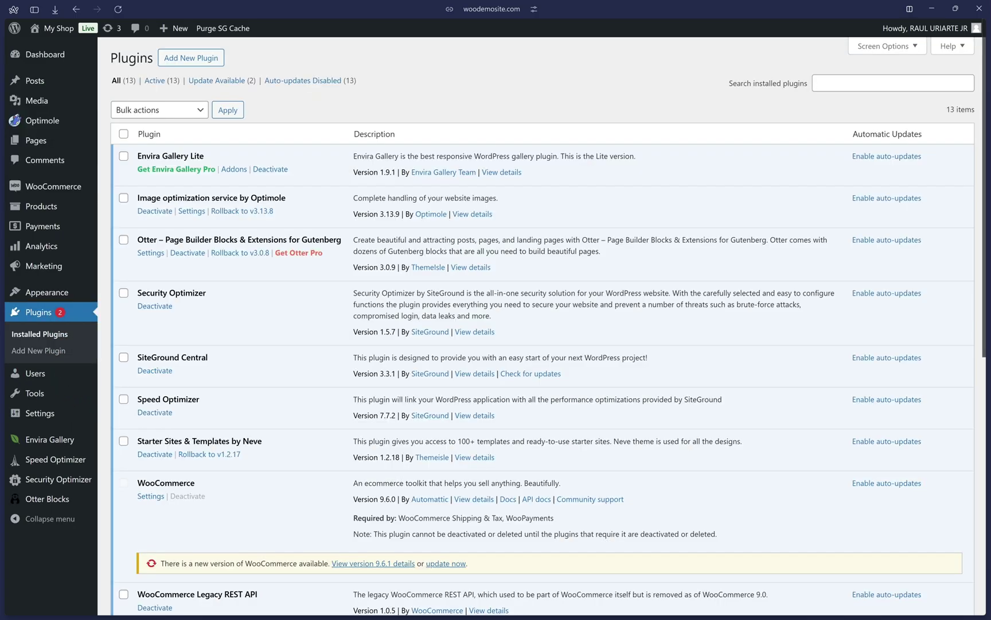
{"action": "scroll", "coordinate": [770, 295], "scroll_direction": "down", "scroll_amount": 4}
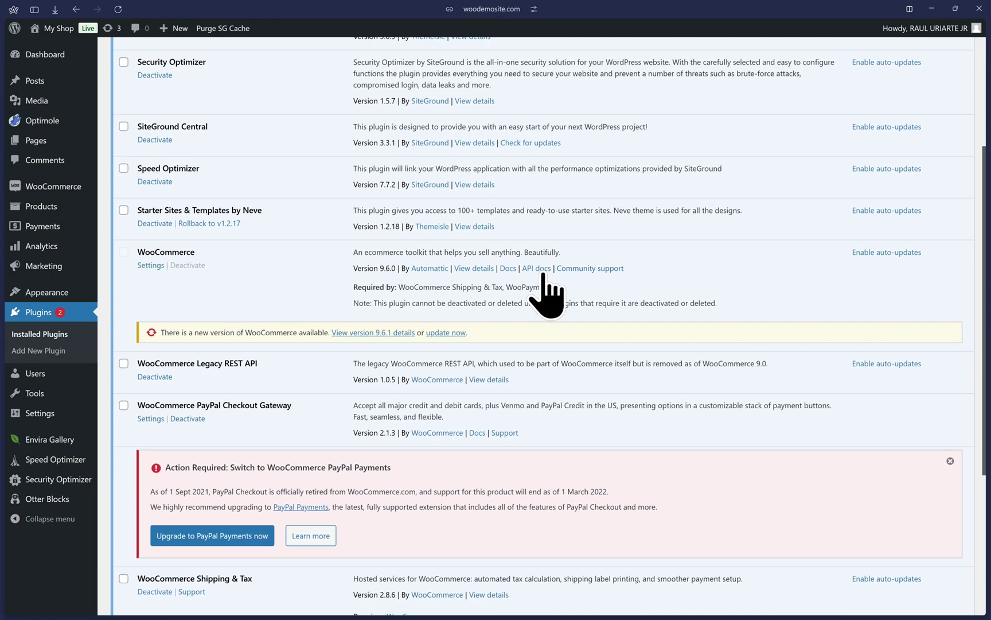
{"action": "scroll", "coordinate": [448, 325], "scroll_direction": "down", "scroll_amount": 3}
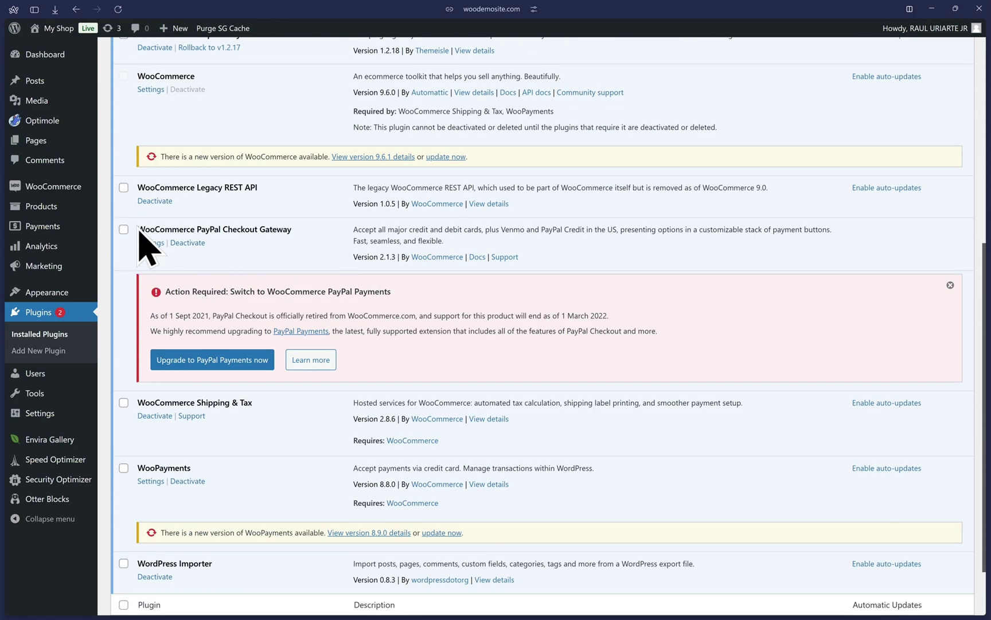
Step: Highlight the plugin's title and its PayPal Checkout retirement notice, then clear the selection
{"action": "left_click_drag", "start_coordinate": [137, 229], "coordinate": [303, 231]}
{"action": "left_click", "coordinate": [303, 231]}
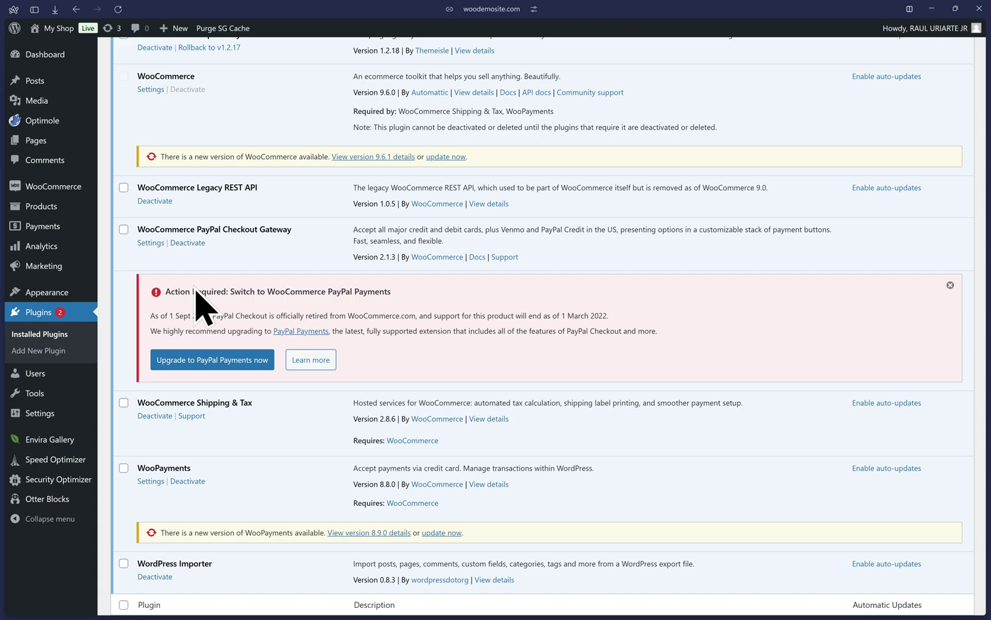
{"action": "left_click_drag", "start_coordinate": [186, 291], "coordinate": [424, 316]}
{"action": "left_click", "coordinate": [427, 314]}
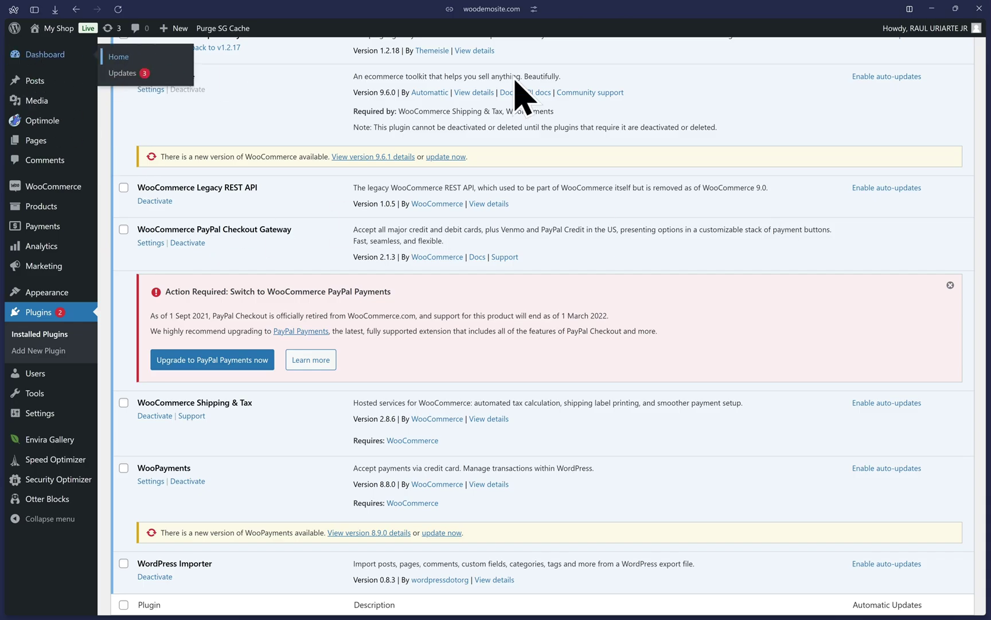
Step: Go to the Dashboard, then switch to the PayPal Payments for WooCommerce marketplace tab
{"action": "left_click", "coordinate": [45, 54]}
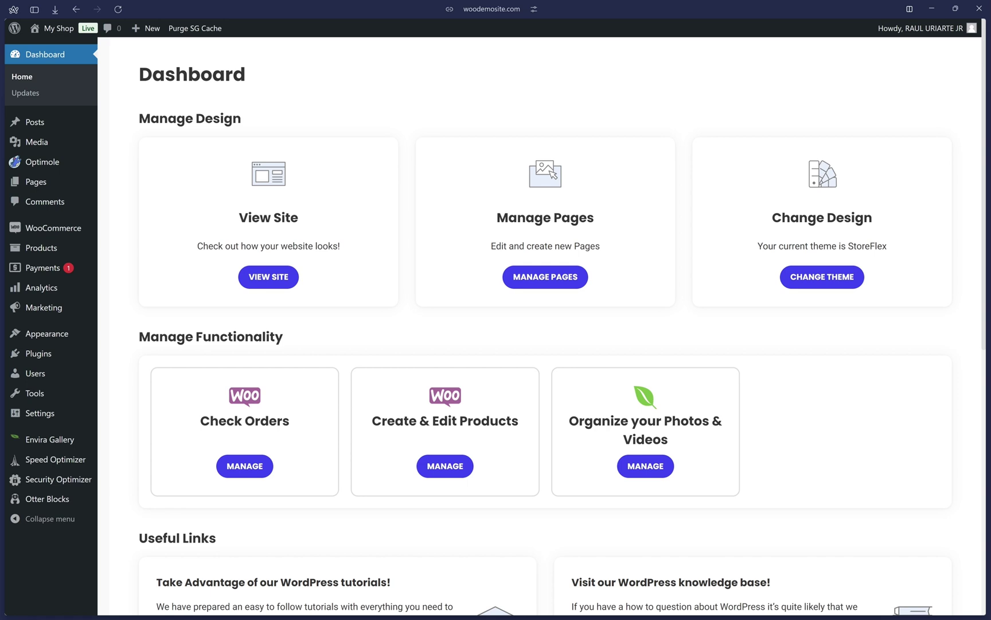
{"action": "mouse_move", "coordinate": [44, 353]}
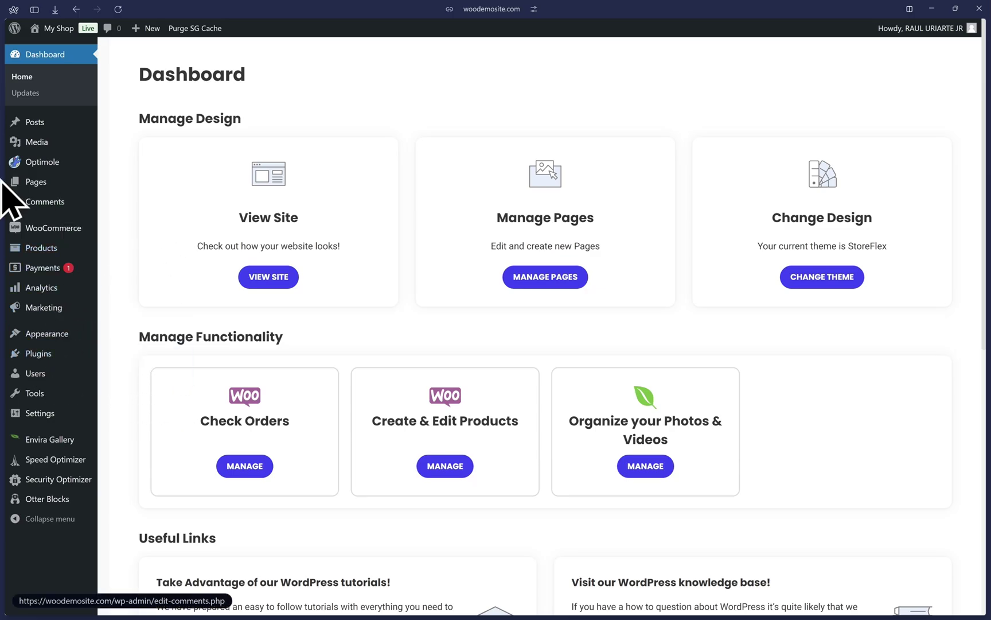
{"action": "mouse_move", "coordinate": [4, 183]}
{"action": "left_click", "coordinate": [62, 103]}
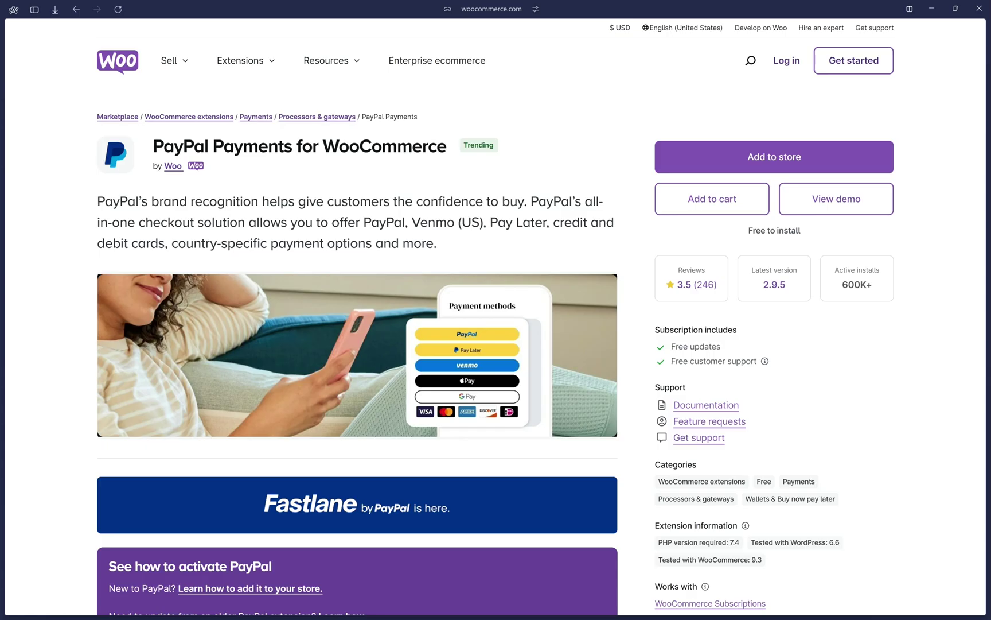
Step: Switch back to the Home ‹ My Shop tab showing the store's Dashboard
{"action": "mouse_move", "coordinate": [2, 209]}
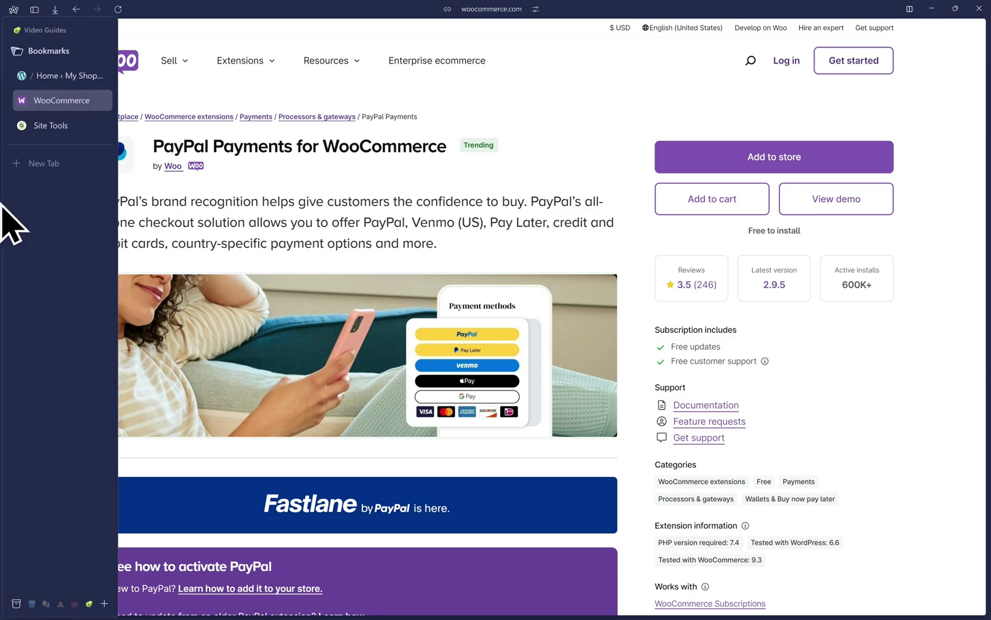
{"action": "left_click", "coordinate": [73, 78]}
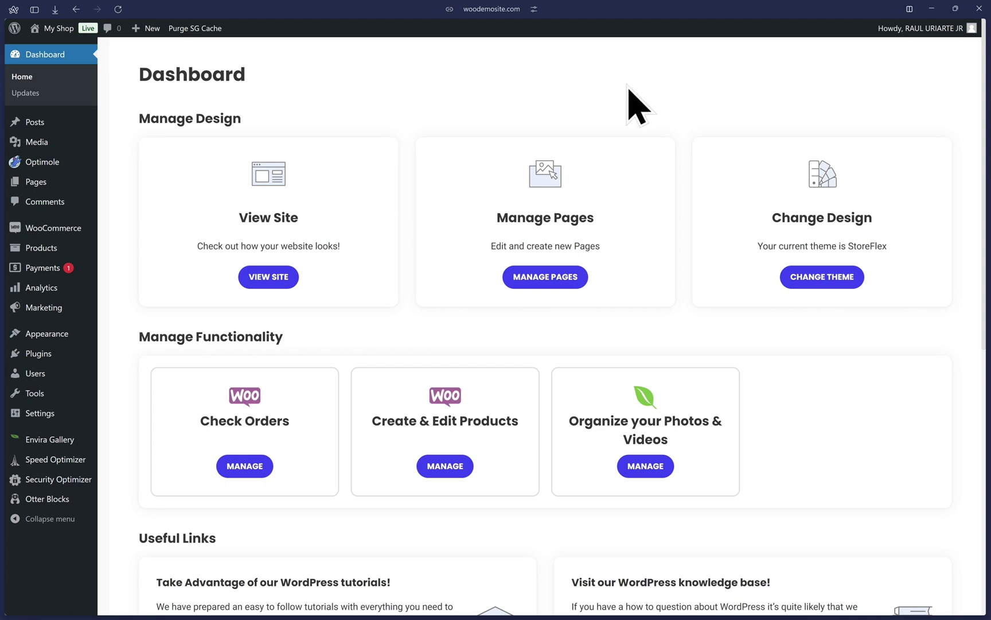
Step: In WooCommerce Payments settings, choose Finish setup on the PayPal row to reach the welcome page
{"action": "mouse_move", "coordinate": [43, 235]}
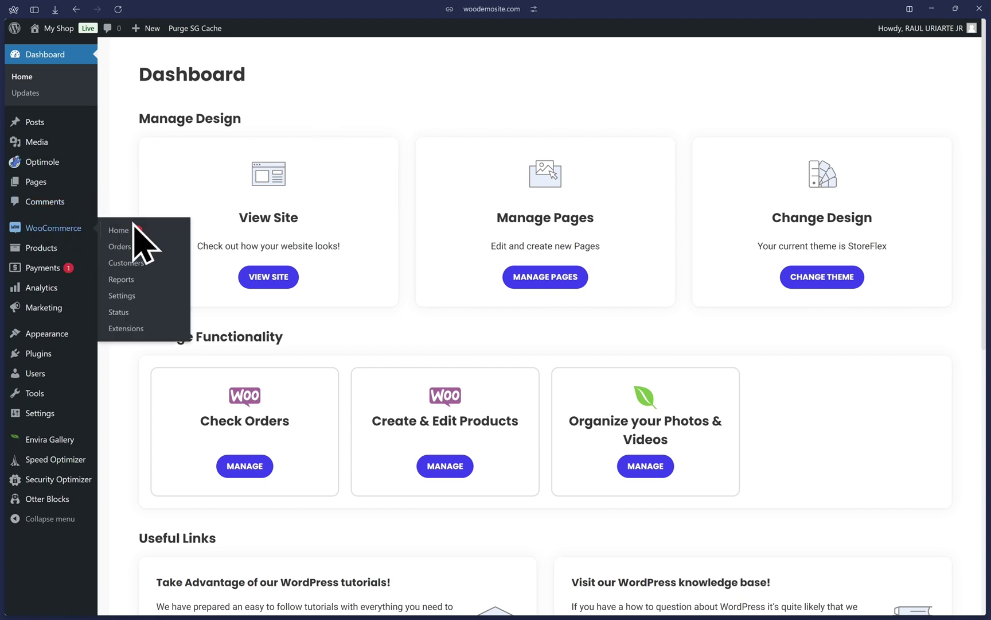
{"action": "left_click", "coordinate": [142, 296]}
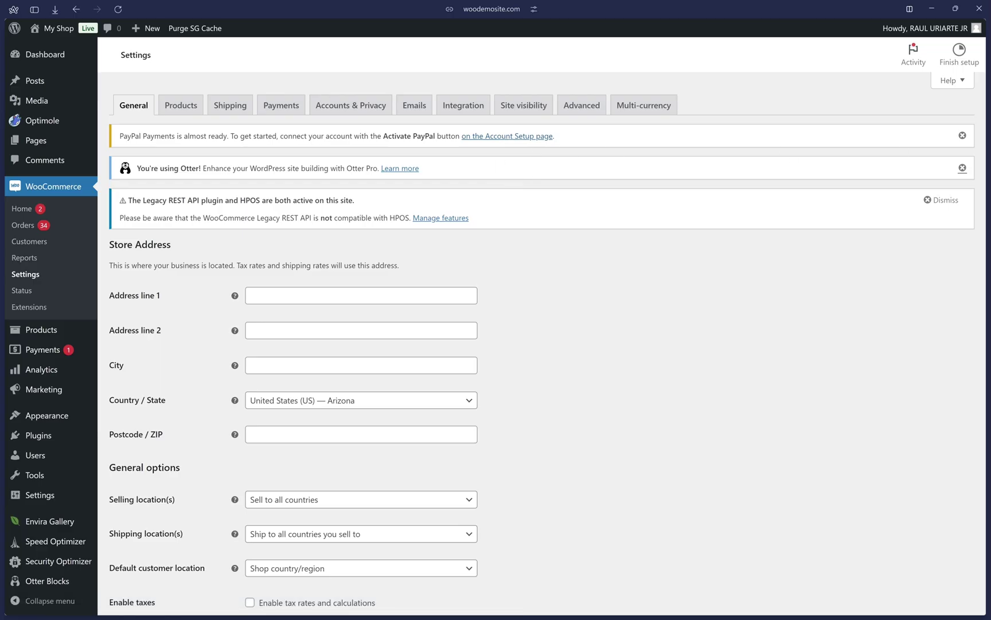
{"action": "left_click", "coordinate": [279, 108]}
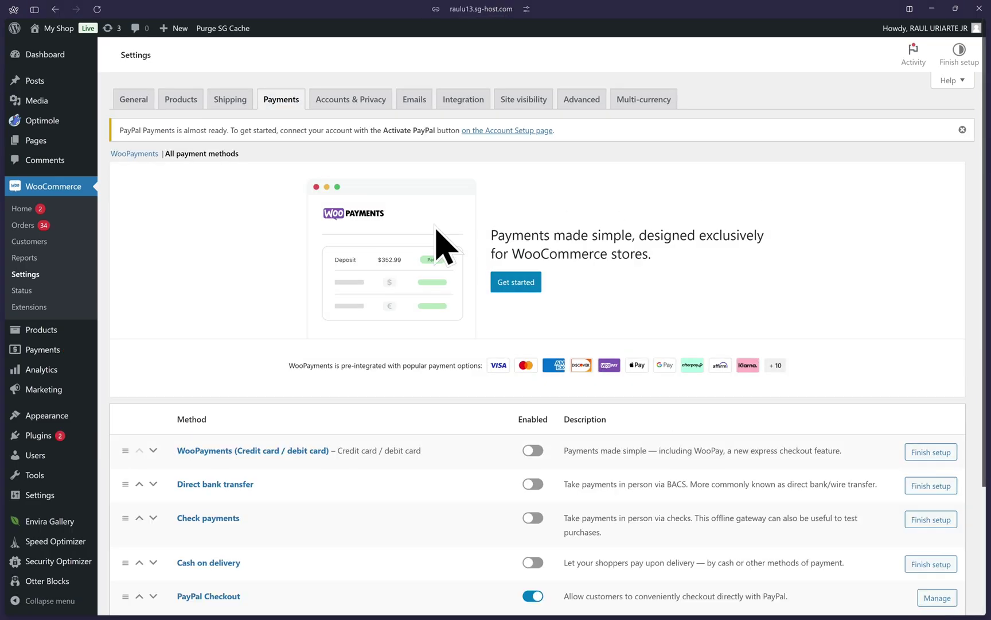
{"action": "scroll", "coordinate": [436, 230], "scroll_direction": "down", "scroll_amount": 3}
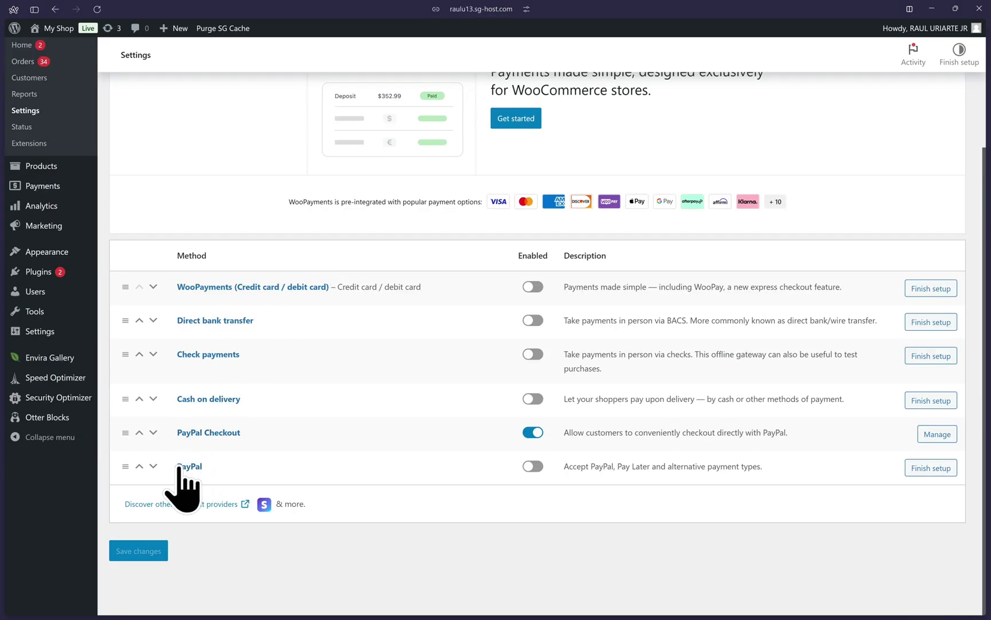
{"action": "left_click", "coordinate": [930, 468]}
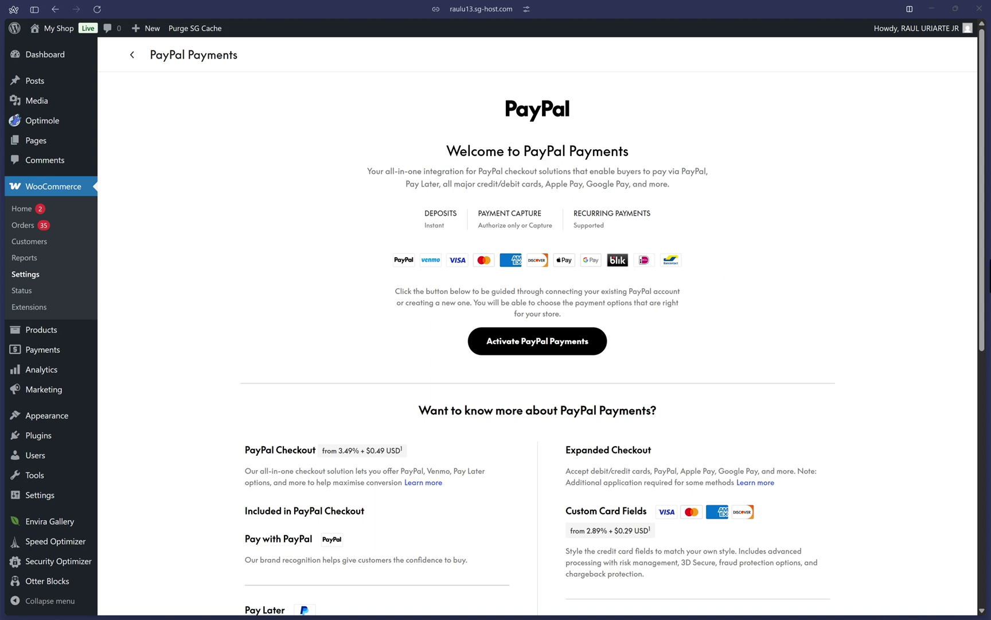
Step: Activate PayPal Payments, choose the Business account type, and continue
{"action": "left_click", "coordinate": [545, 344]}
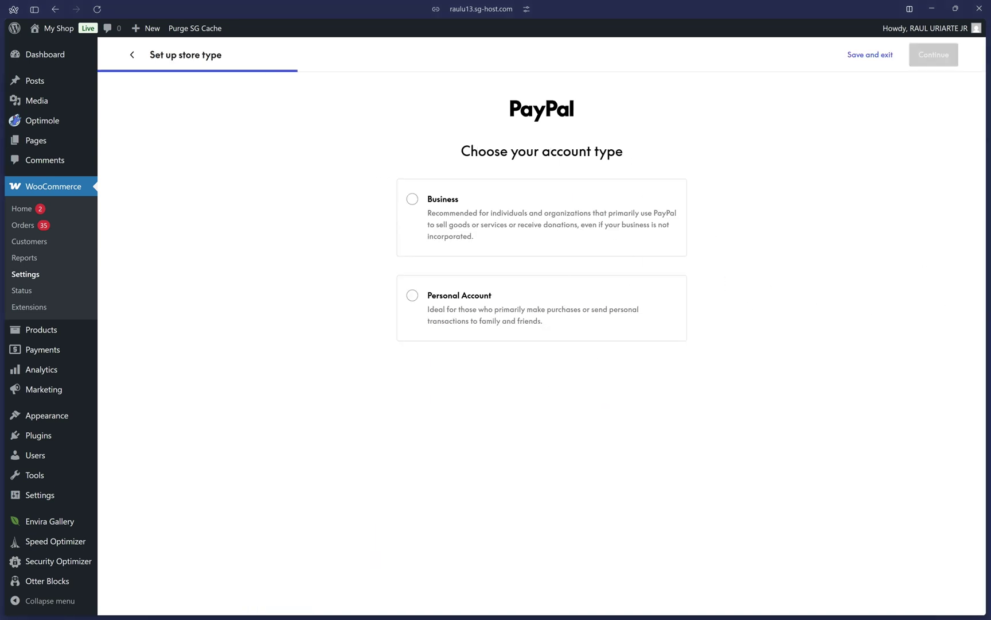
{"action": "left_click", "coordinate": [451, 210]}
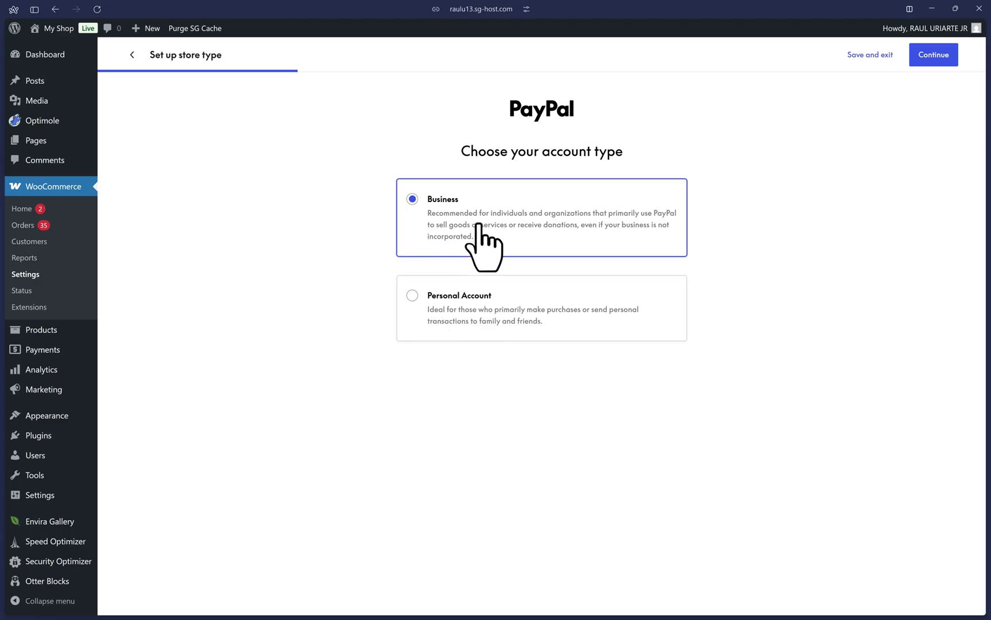
{"action": "left_click", "coordinate": [934, 55]}
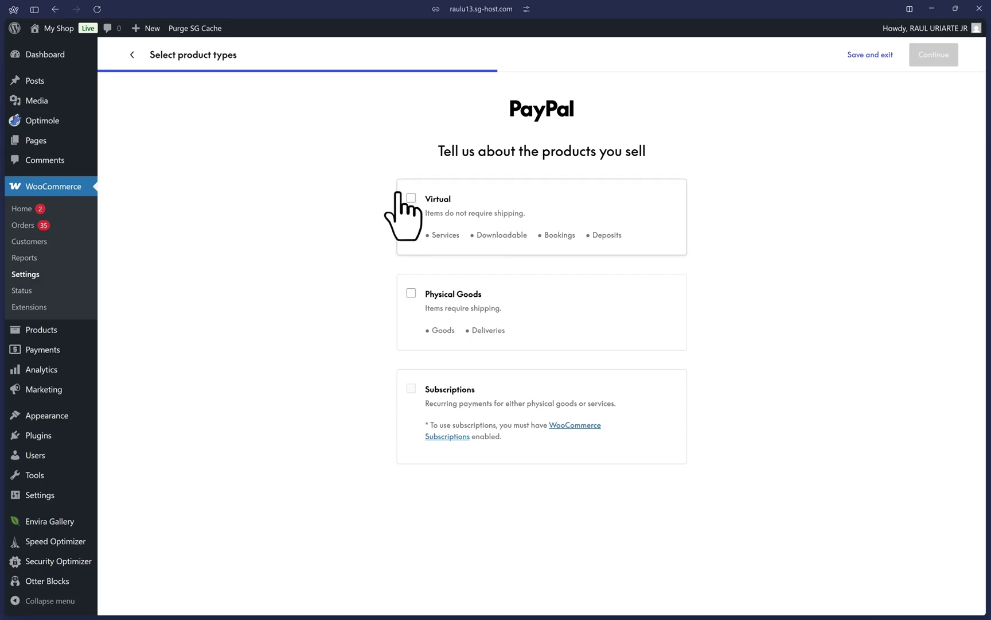
Step: Mark the store as selling Physical Goods, then choose Custom Card Fields for card payments
{"action": "left_click", "coordinate": [414, 296]}
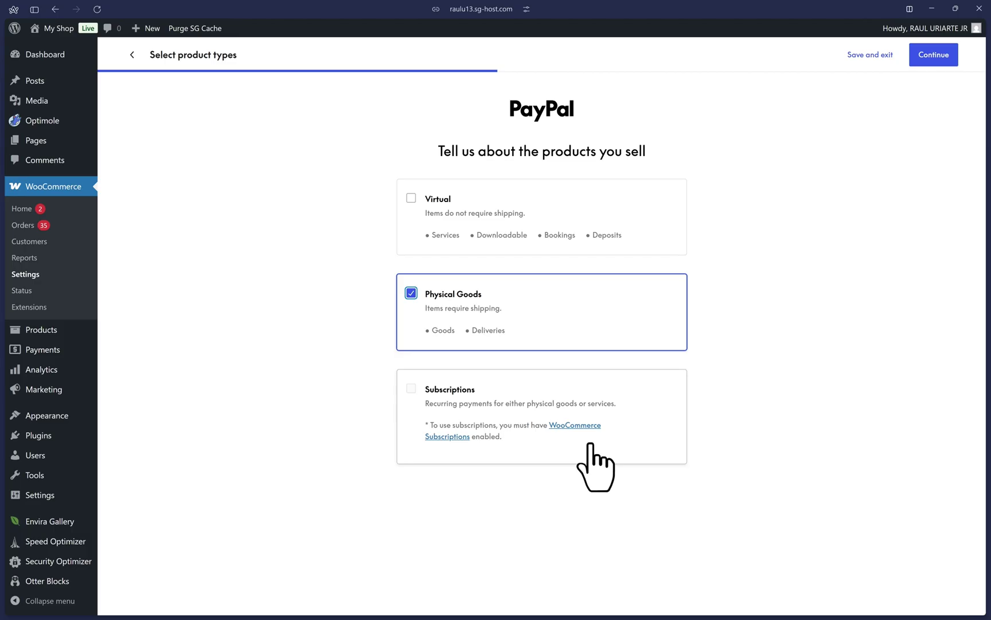
{"action": "left_click", "coordinate": [924, 58]}
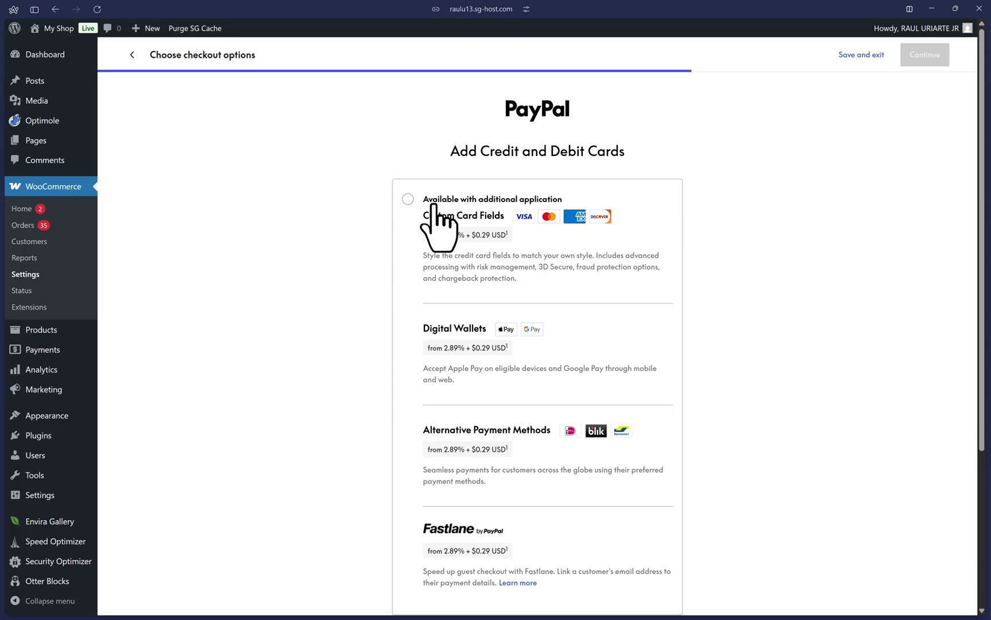
{"action": "left_click", "coordinate": [405, 200]}
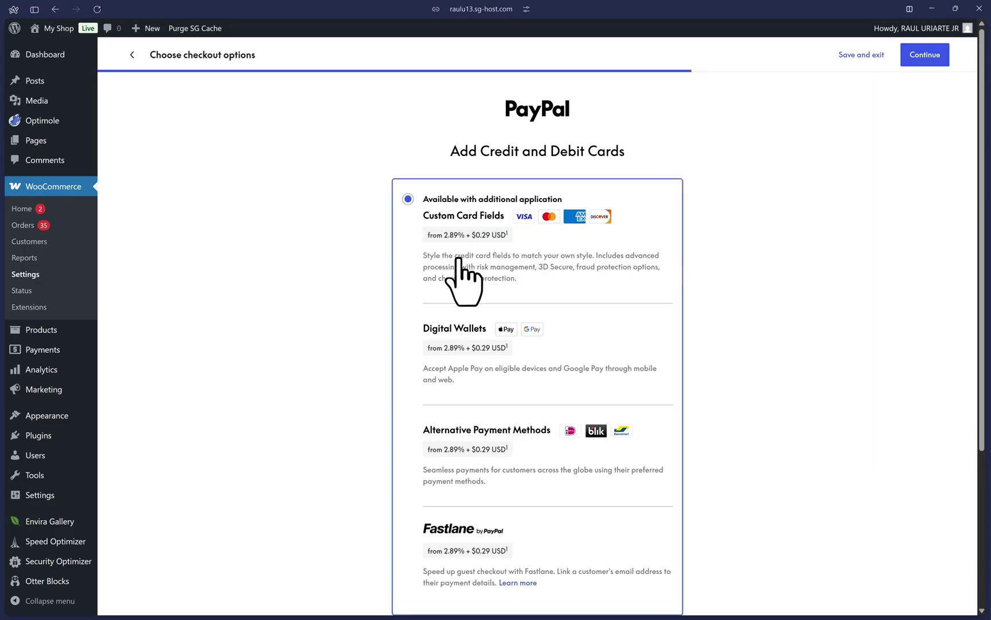
{"action": "scroll", "coordinate": [473, 392], "scroll_direction": "down", "scroll_amount": 1}
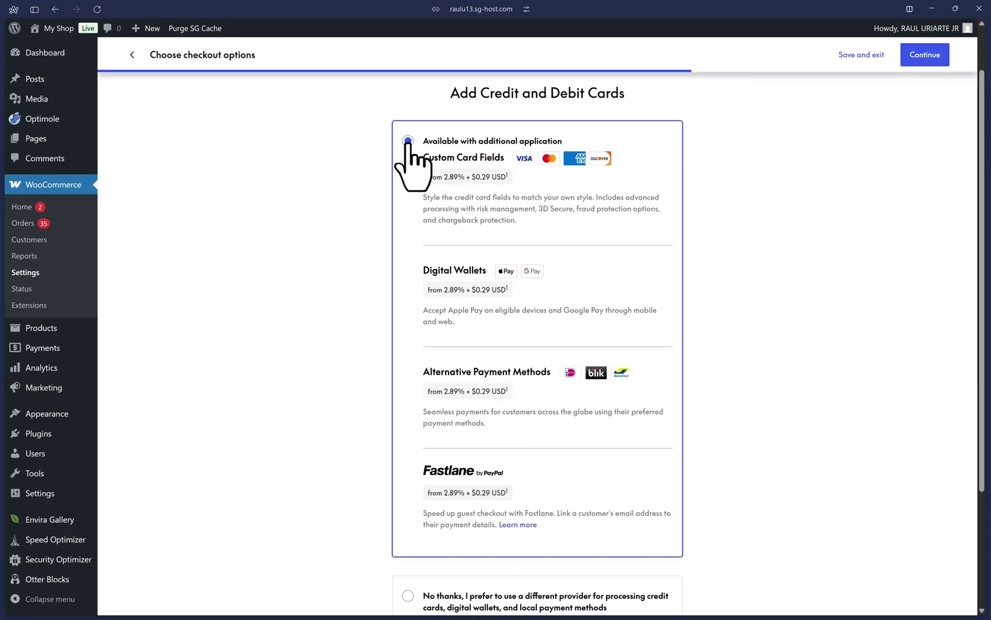
Step: Continue to the Connect your PayPal account step
{"action": "left_click", "coordinate": [923, 56]}
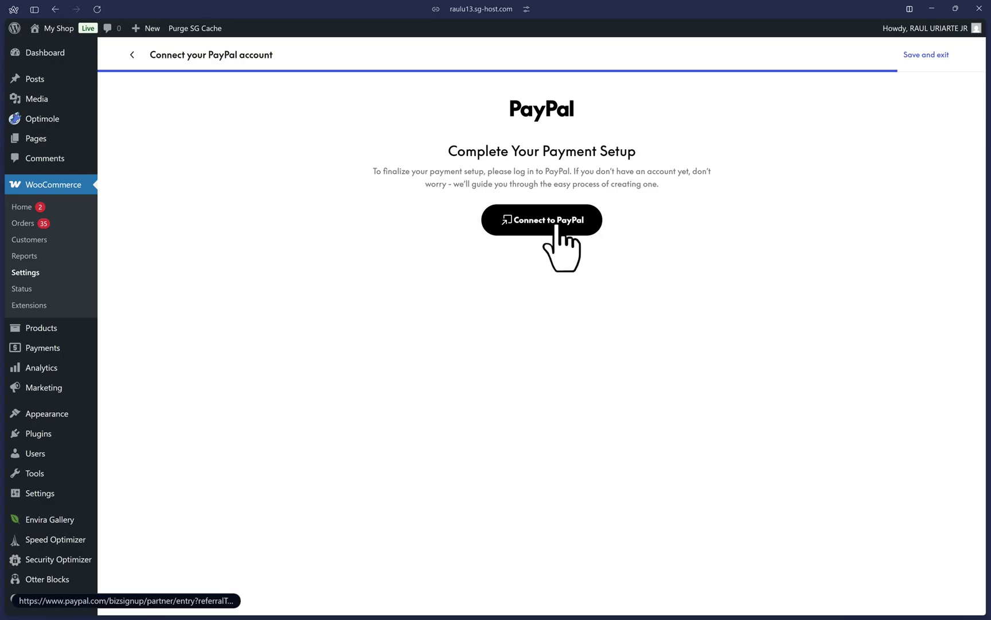
Step: Step back through the wizard to the PayPal Payments welcome page
{"action": "left_click", "coordinate": [133, 56]}
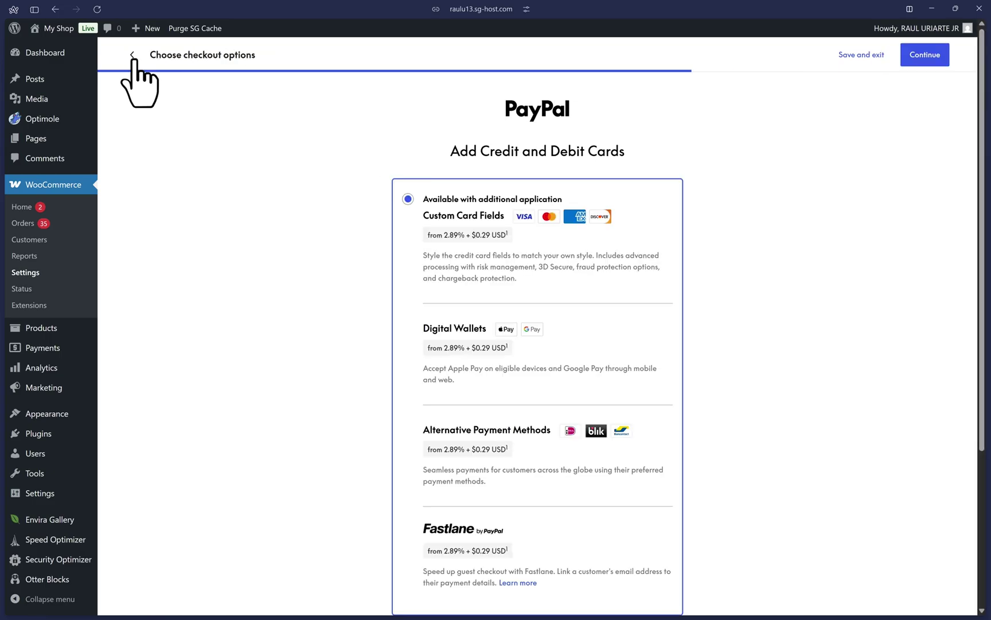
{"action": "left_click", "coordinate": [133, 56]}
{"action": "left_click", "coordinate": [132, 56]}
{"action": "left_click", "coordinate": [132, 56]}
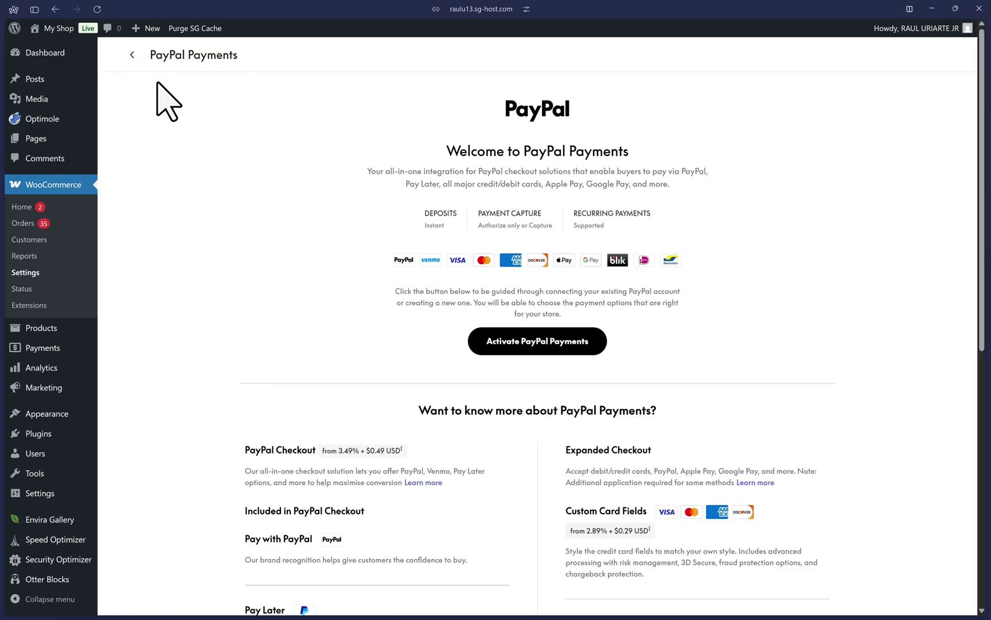
Step: Enable Sandbox Mode under the advanced options and start connecting a sandbox PayPal account
{"action": "scroll", "coordinate": [508, 321], "scroll_direction": "down", "scroll_amount": 7}
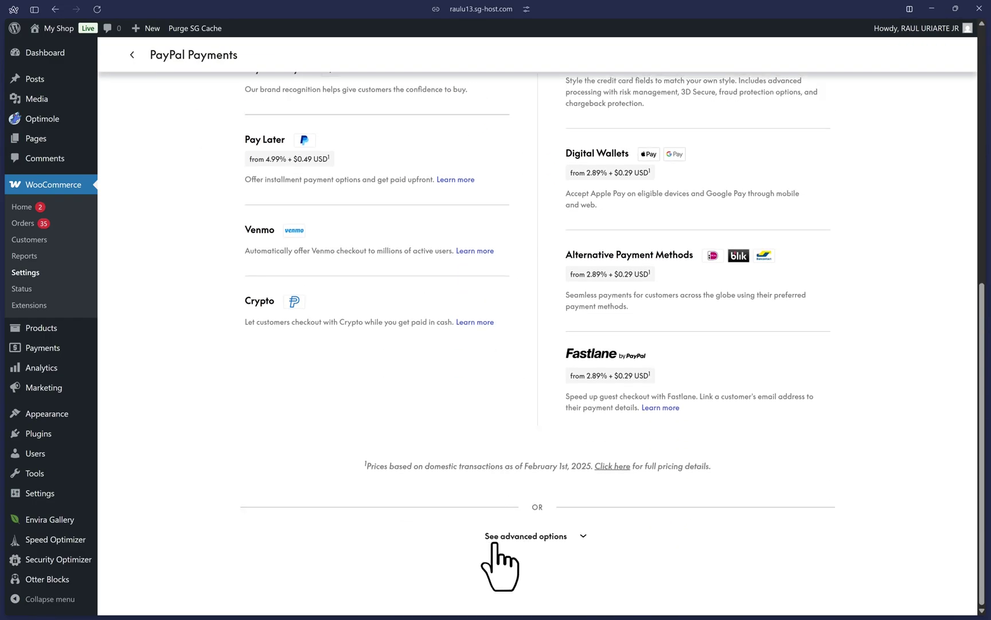
{"action": "left_click", "coordinate": [527, 539]}
{"action": "scroll", "coordinate": [531, 564], "scroll_direction": "down", "scroll_amount": 2}
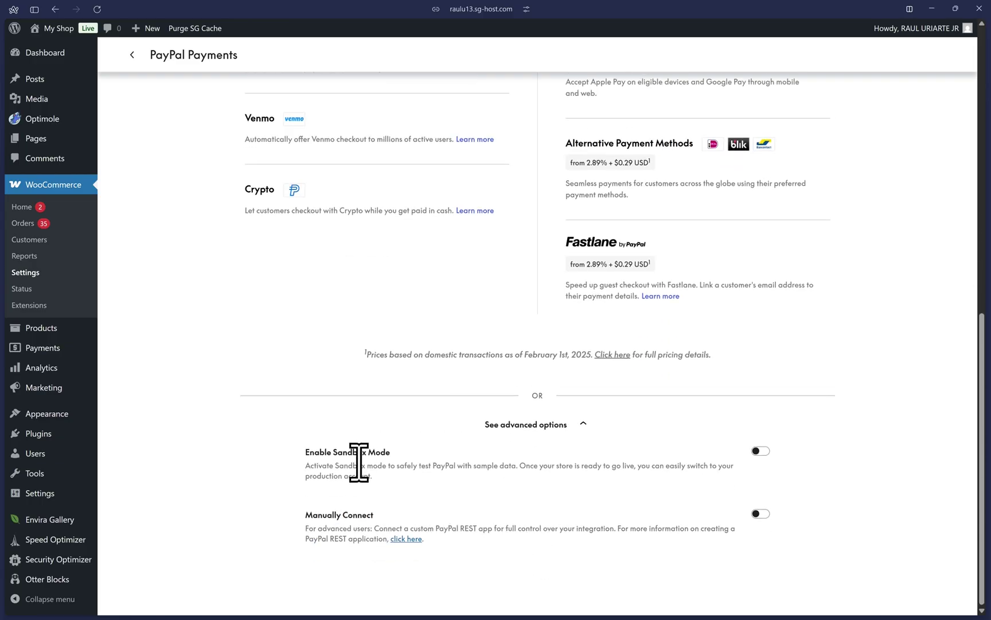
{"action": "left_click", "coordinate": [757, 451]}
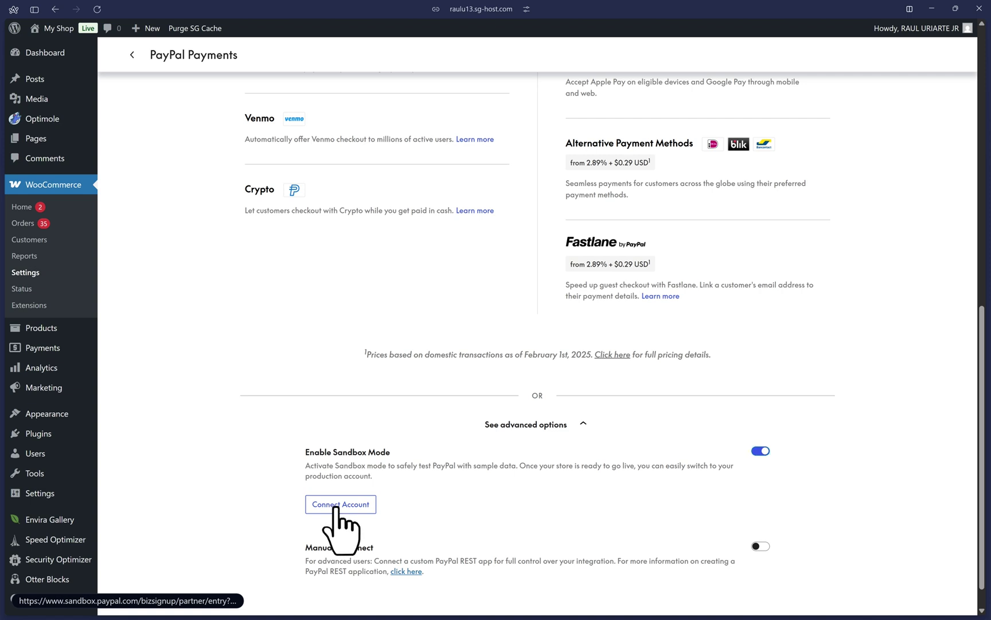
{"action": "left_click", "coordinate": [336, 509]}
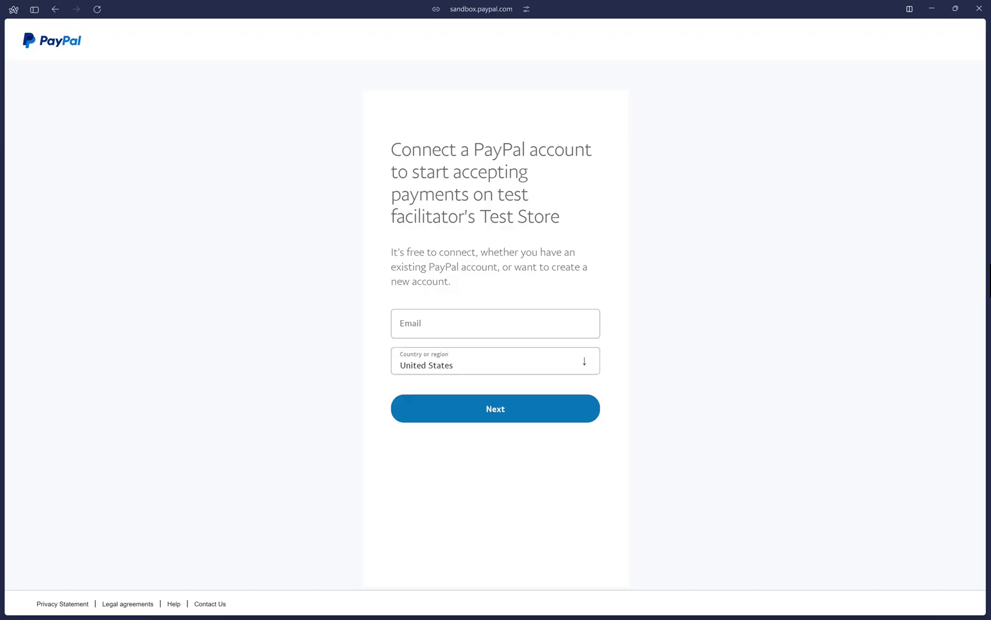
Step: Log in with the sandbox business account's email and password, then return to the Test Store
{"action": "left_click", "coordinate": [486, 329]}
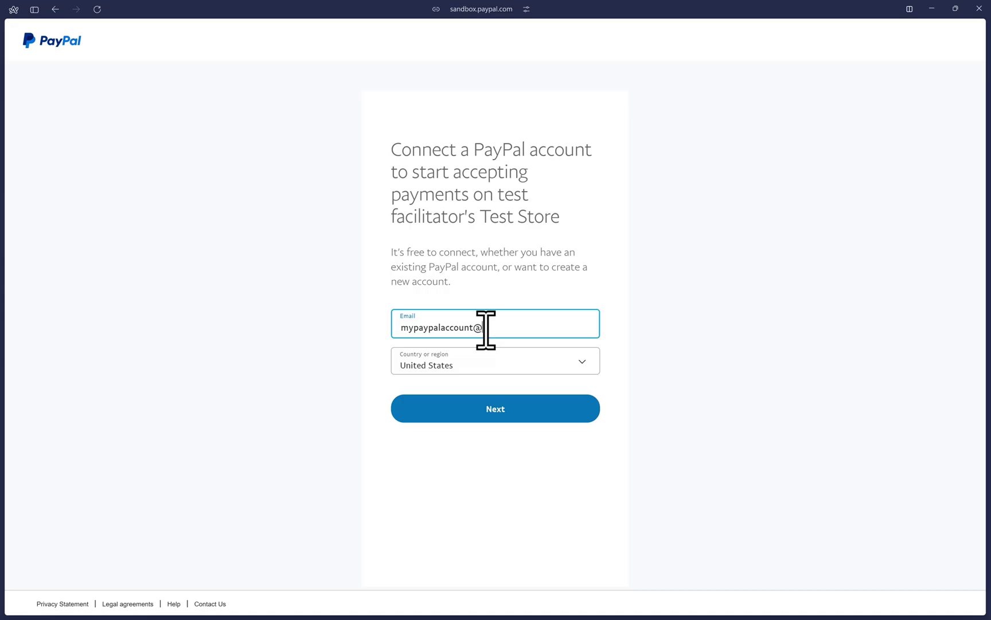
{"action": "key", "text": "Return"}
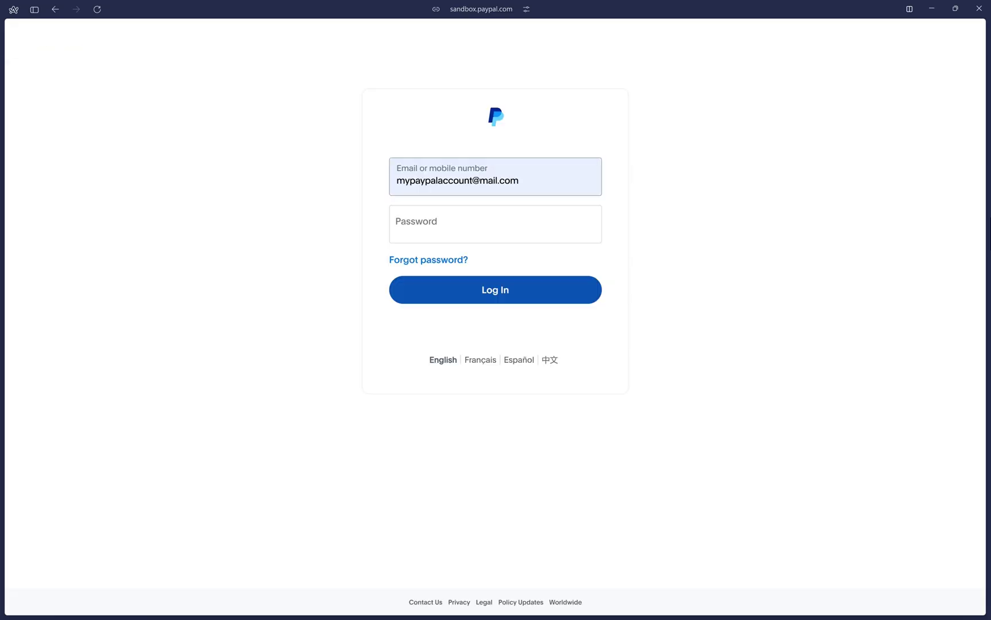
{"action": "key", "text": "Tab"}
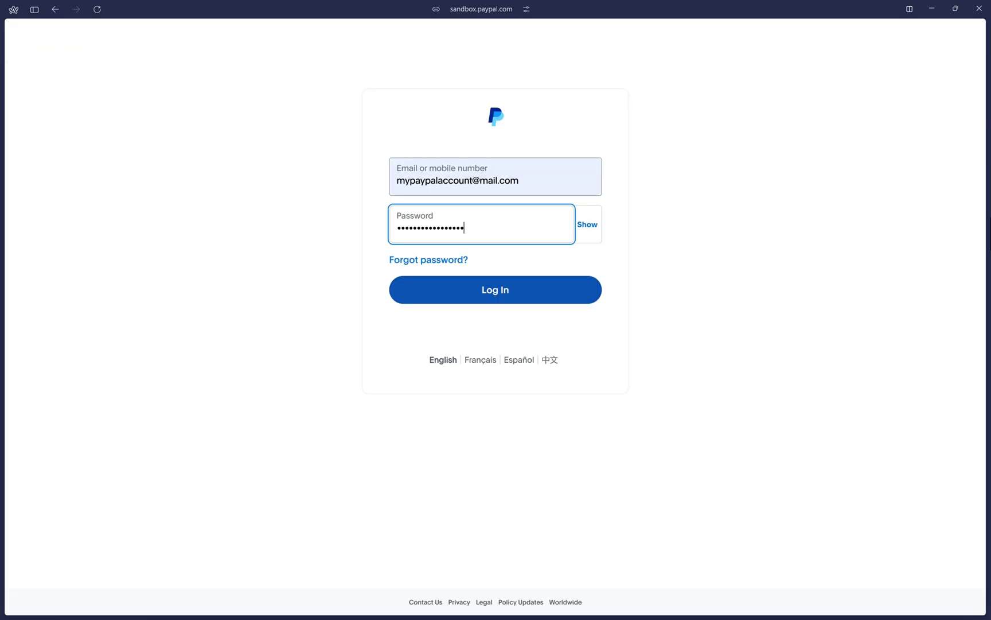
{"action": "left_click", "coordinate": [506, 296]}
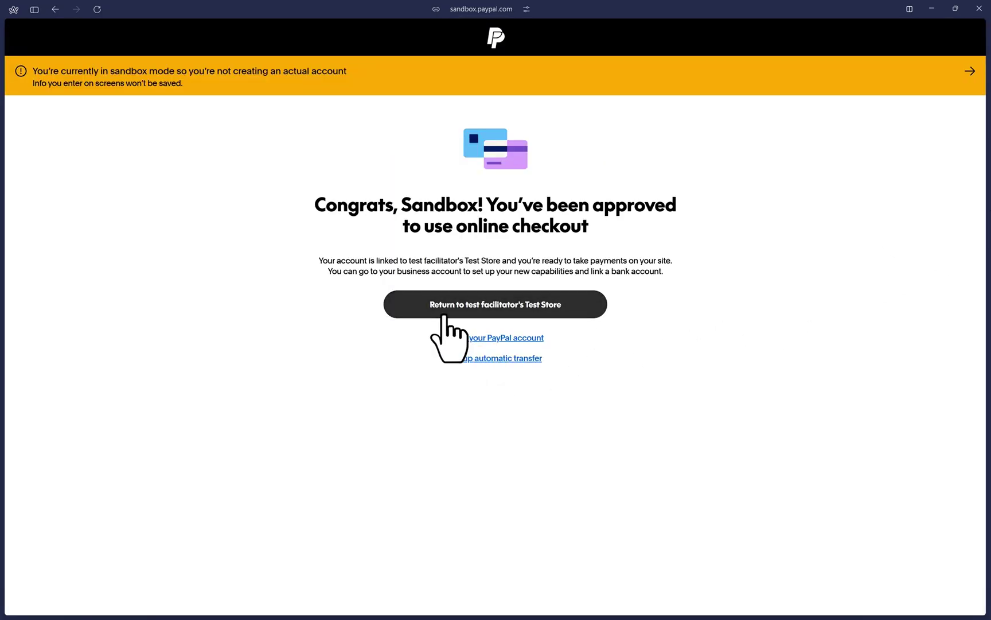
{"action": "left_click", "coordinate": [501, 315]}
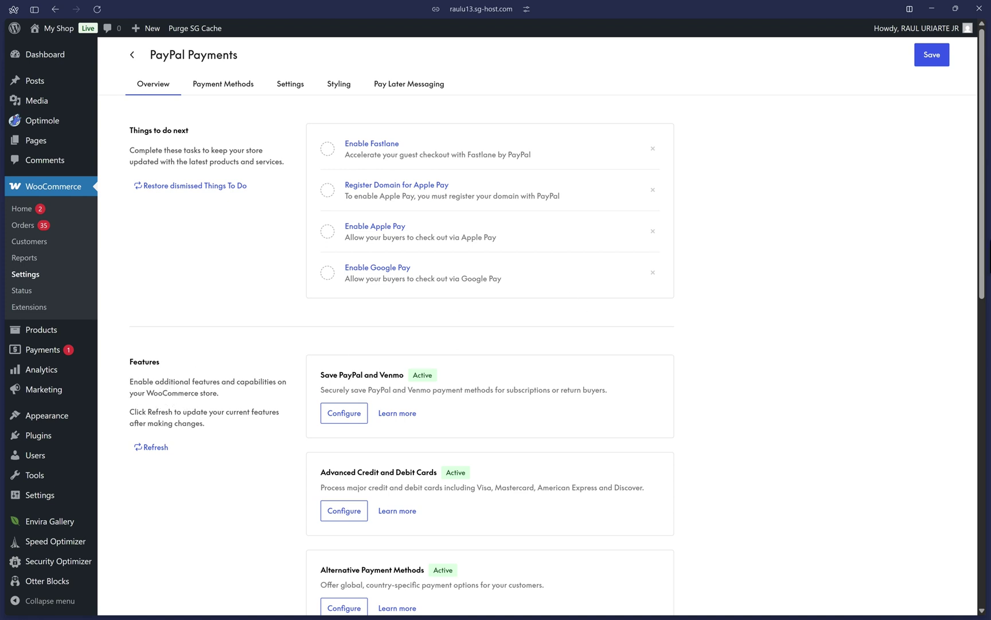
Step: Switch on Pay Later in the PayPal payment methods list, then go to the Settings tab
{"action": "left_click", "coordinate": [211, 87]}
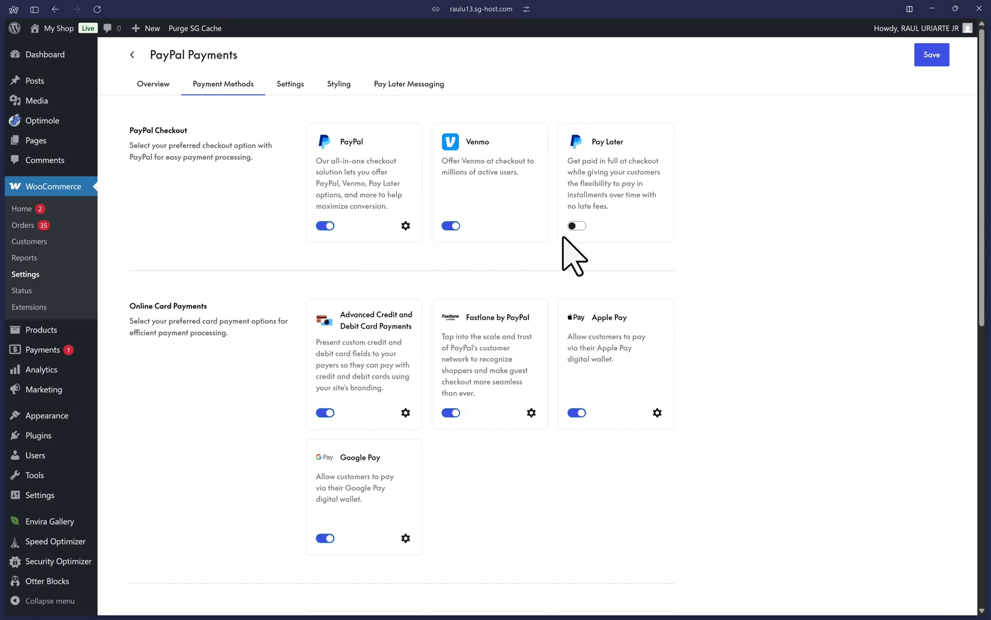
{"action": "left_click", "coordinate": [576, 225]}
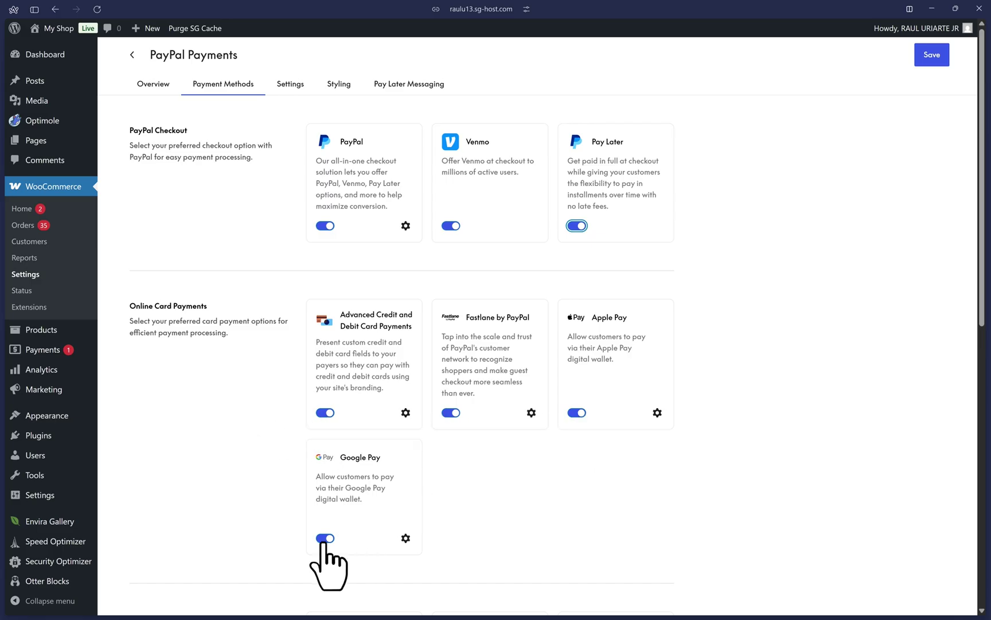
{"action": "scroll", "coordinate": [230, 391], "scroll_direction": "down", "scroll_amount": 2}
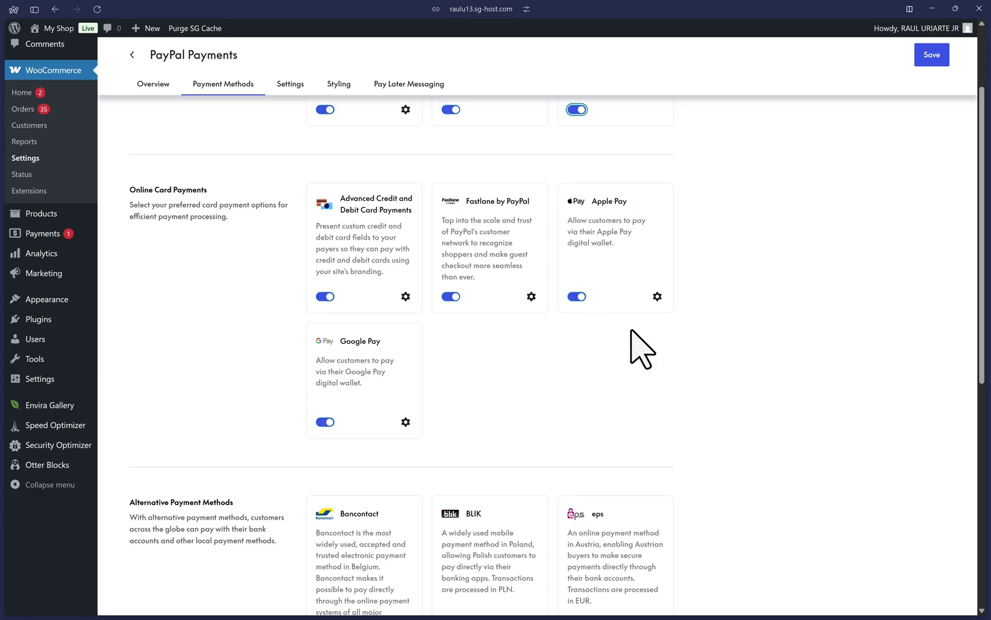
{"action": "scroll", "coordinate": [717, 359], "scroll_direction": "down", "scroll_amount": 5}
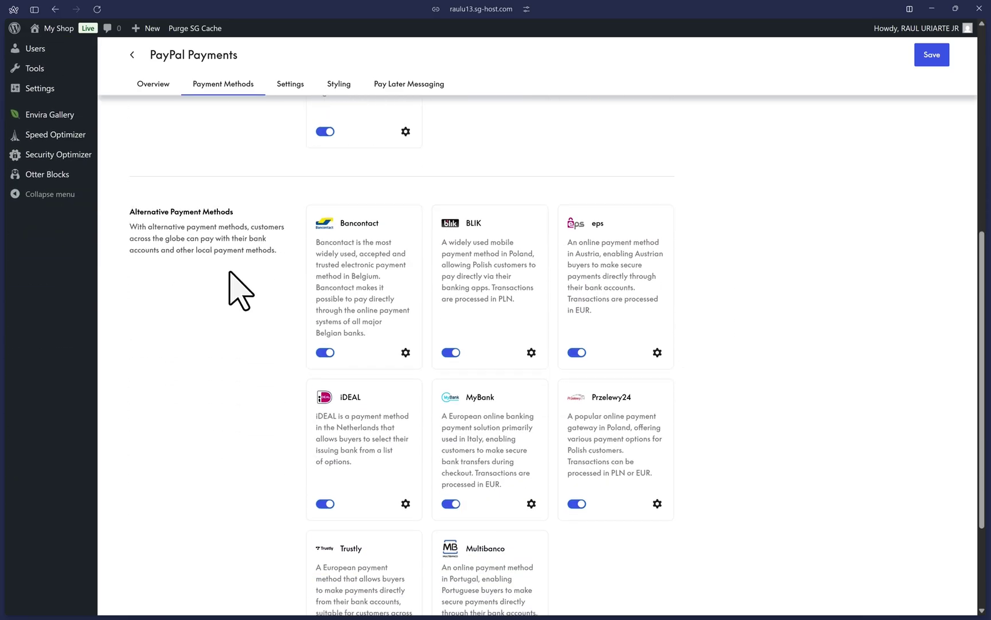
{"action": "scroll", "coordinate": [557, 372], "scroll_direction": "down", "scroll_amount": 3}
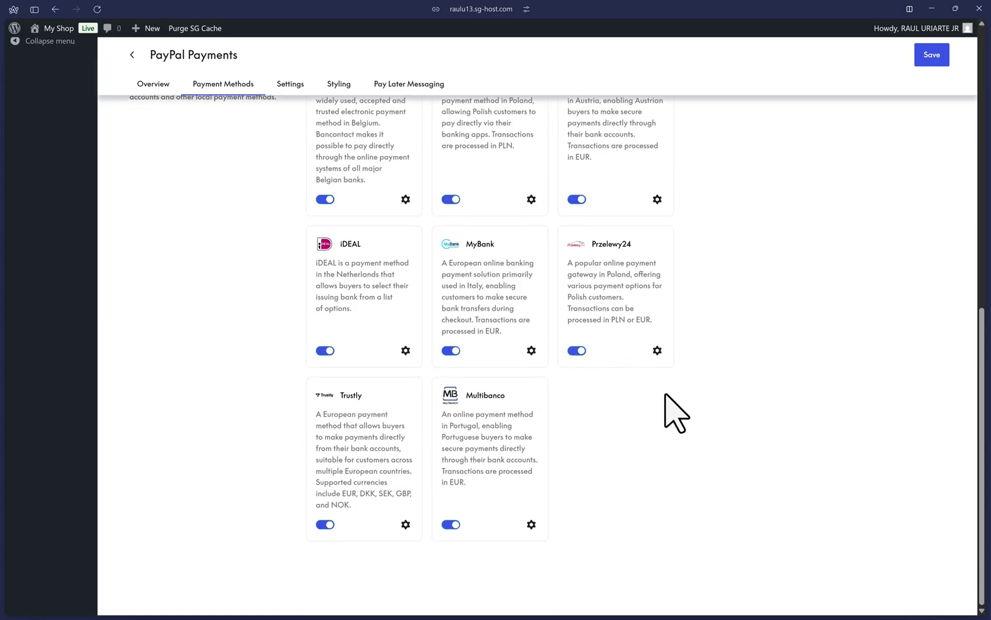
{"action": "scroll", "coordinate": [631, 425], "scroll_direction": "up", "scroll_amount": 10}
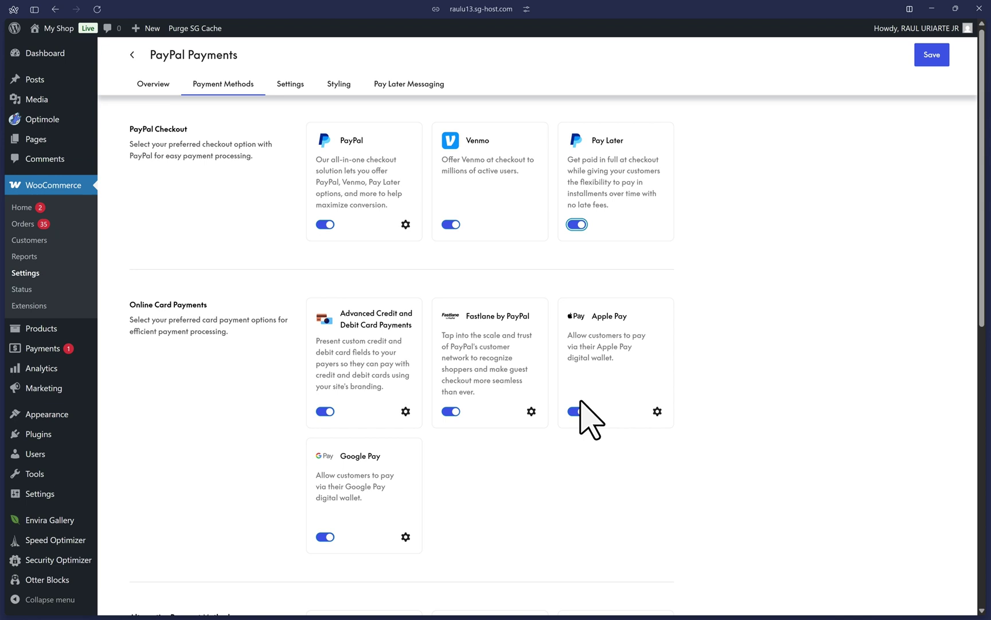
{"action": "left_click", "coordinate": [289, 89]}
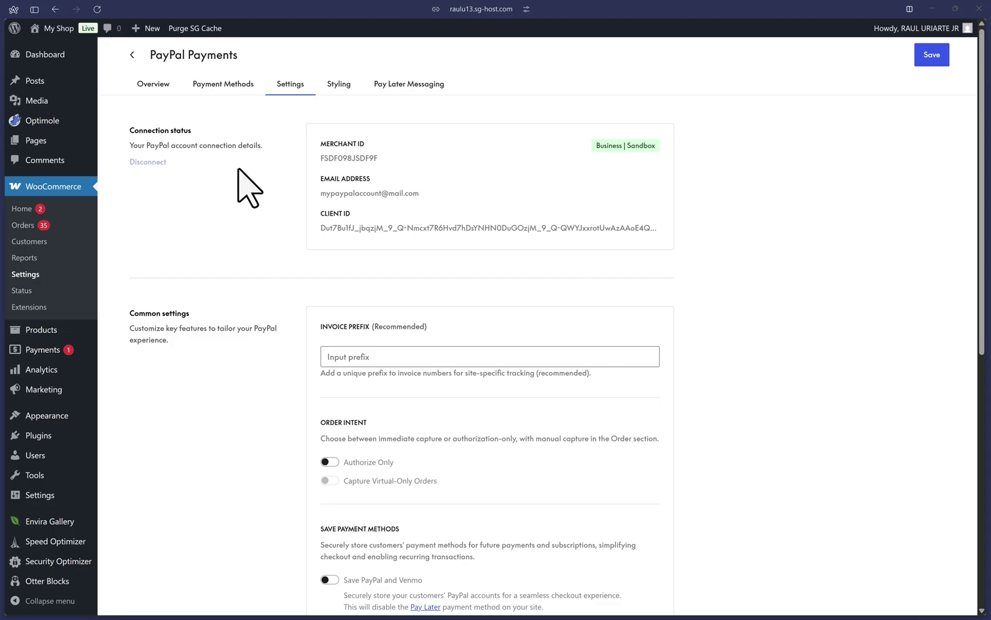
Step: Turn on saving credit and debit cards under Save Payment Methods
{"action": "scroll", "coordinate": [509, 432], "scroll_direction": "down", "scroll_amount": 3}
{"action": "scroll", "coordinate": [759, 314], "scroll_direction": "down", "scroll_amount": 2}
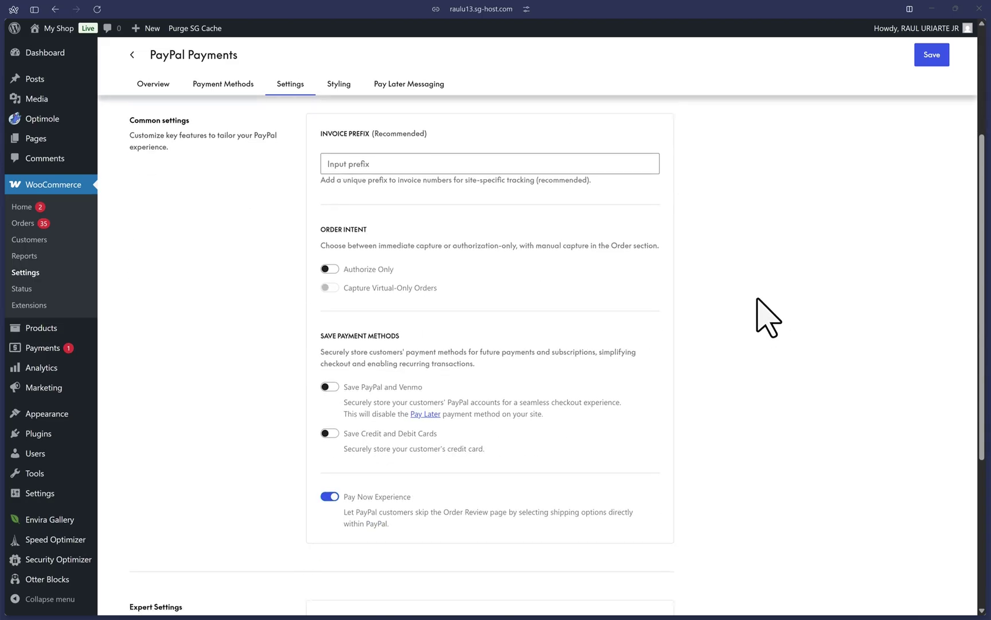
{"action": "left_click_drag", "start_coordinate": [325, 239], "coordinate": [405, 238]}
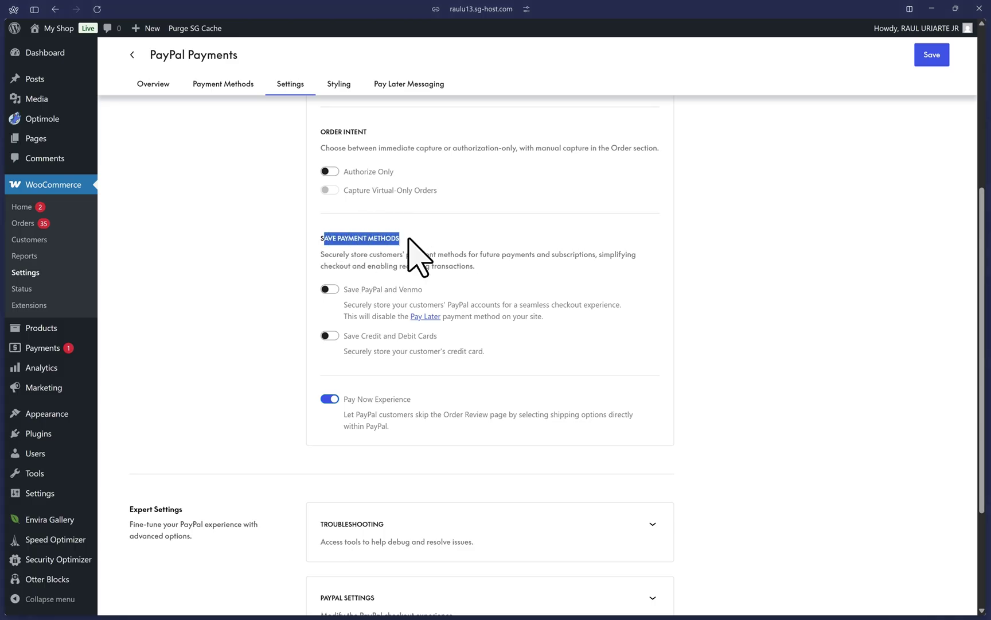
{"action": "left_click", "coordinate": [405, 238]}
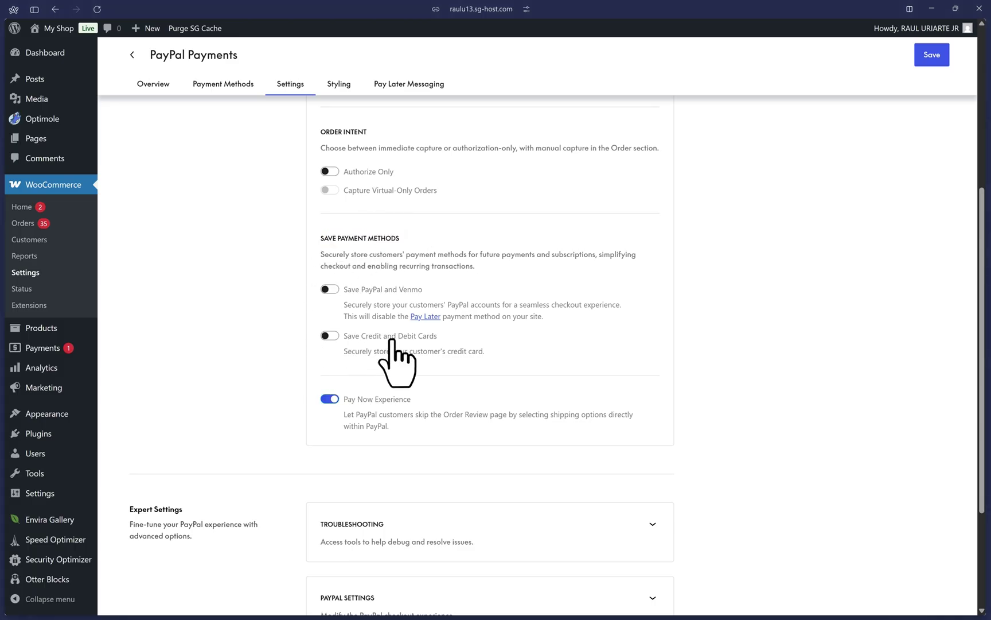
{"action": "left_click", "coordinate": [331, 336]}
{"action": "left_click_drag", "start_coordinate": [345, 306], "coordinate": [560, 332]}
{"action": "left_click", "coordinate": [492, 321]}
Step: Enable PayPal debug logging under Troubleshooting and save the settings
{"action": "scroll", "coordinate": [535, 344], "scroll_direction": "down", "scroll_amount": 3}
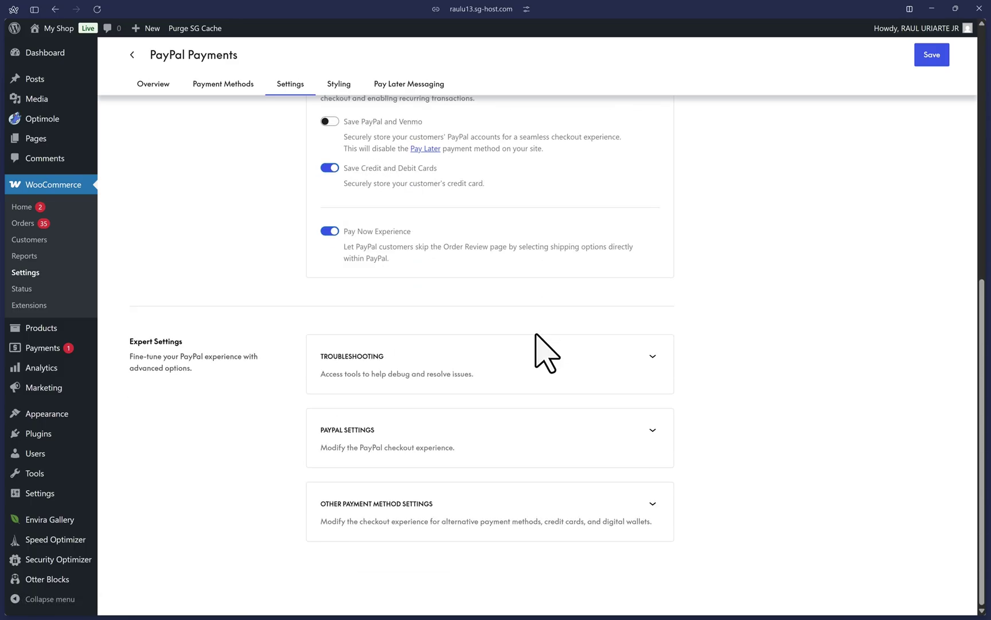
{"action": "left_click", "coordinate": [594, 378]}
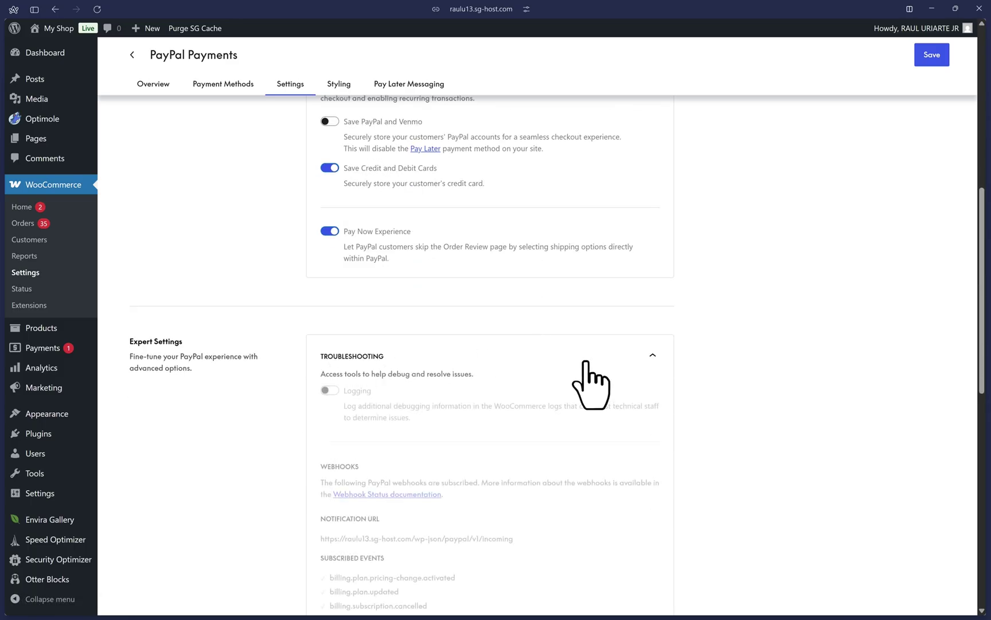
{"action": "left_click", "coordinate": [329, 398]}
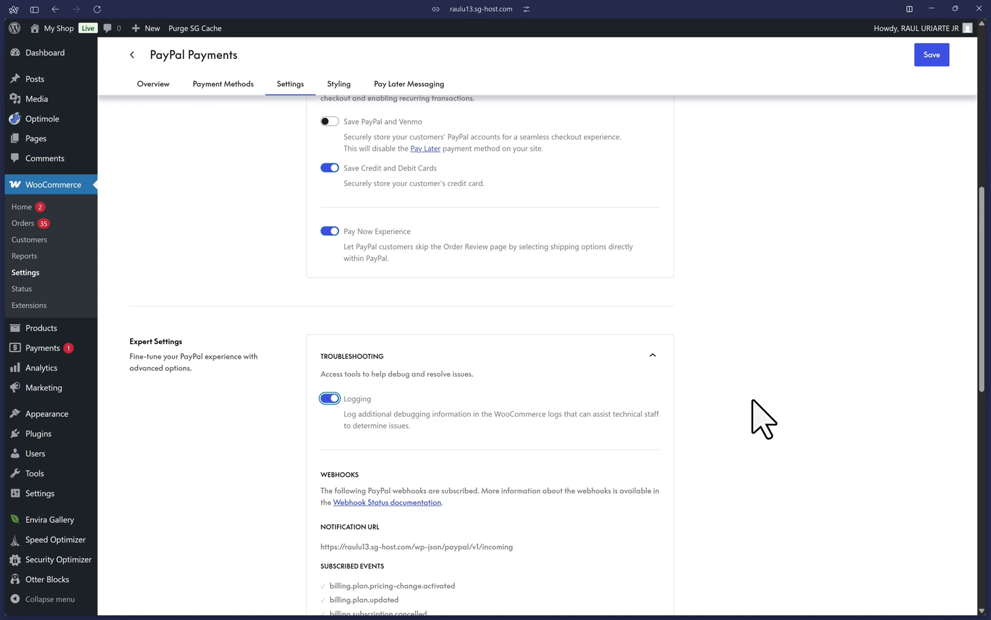
{"action": "scroll", "coordinate": [764, 419], "scroll_direction": "down", "scroll_amount": 2}
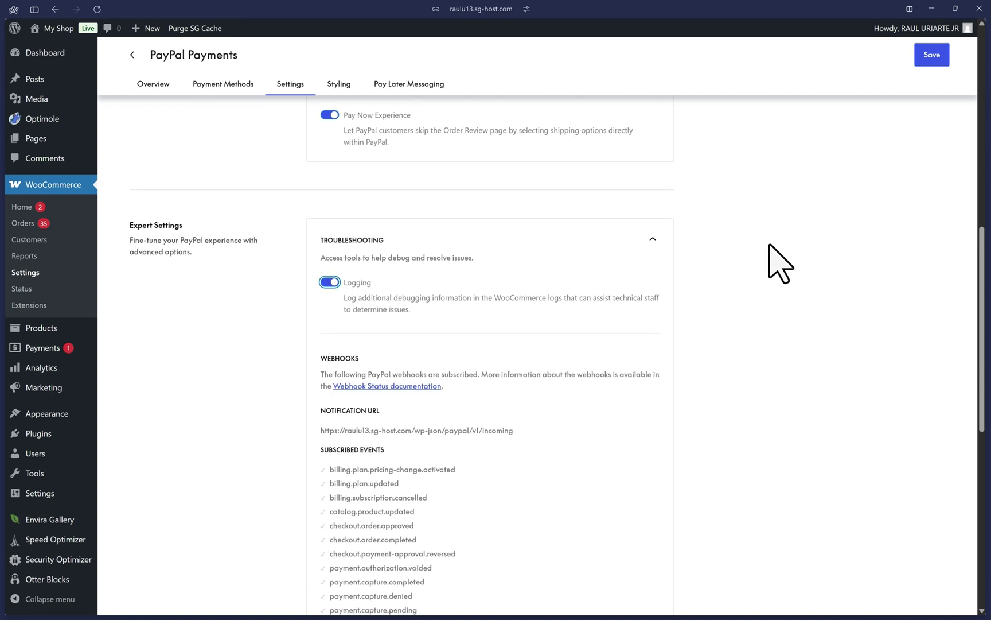
{"action": "left_click", "coordinate": [937, 65]}
Step: Review the button styling, leaving location Cart, label Pay with PayPal and colour Gold (Recommended)
{"action": "left_click", "coordinate": [344, 86]}
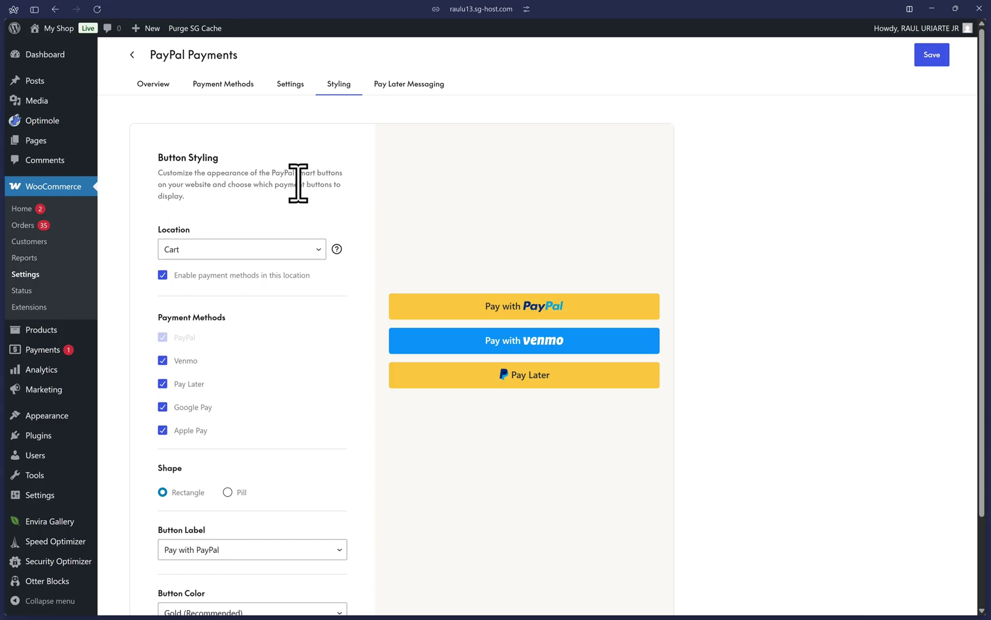
{"action": "scroll", "coordinate": [310, 230], "scroll_direction": "down", "scroll_amount": 2}
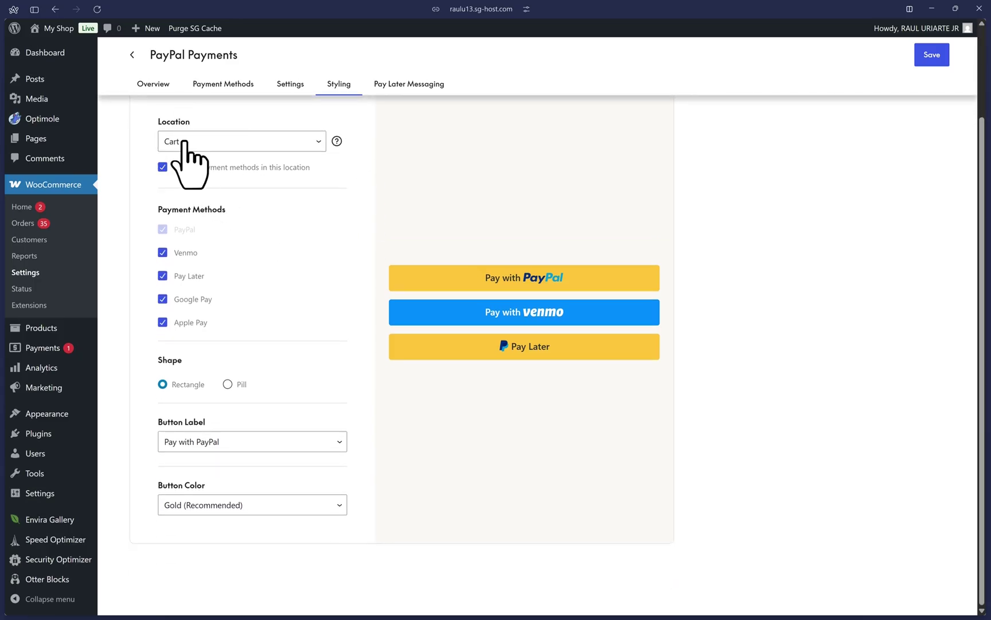
{"action": "left_click", "coordinate": [184, 141]}
{"action": "left_click", "coordinate": [233, 390]}
{"action": "left_click", "coordinate": [191, 443]}
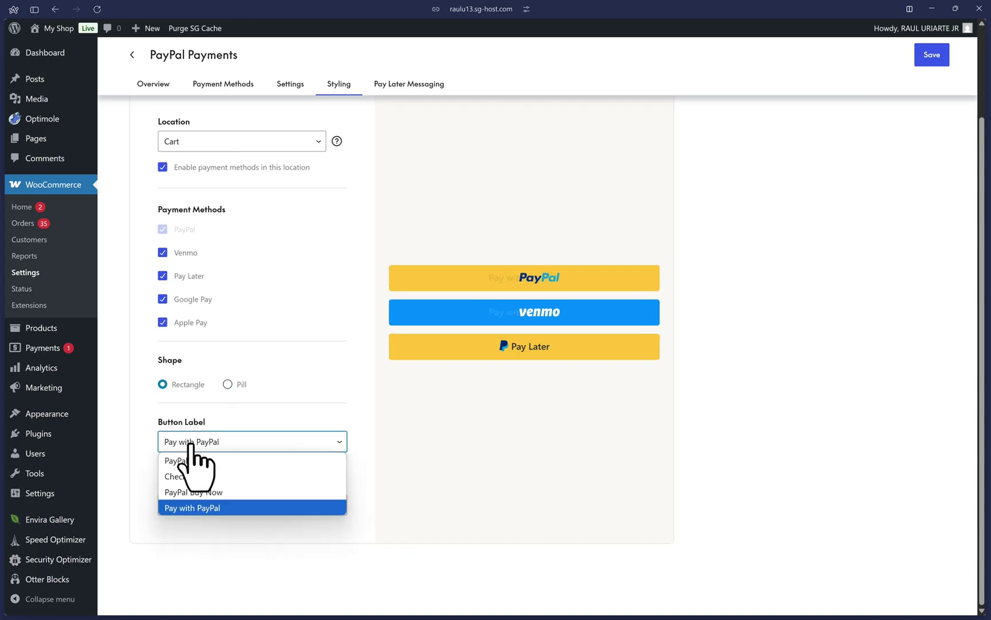
{"action": "left_click", "coordinate": [191, 443]}
{"action": "left_click", "coordinate": [275, 504]}
{"action": "left_click", "coordinate": [285, 502]}
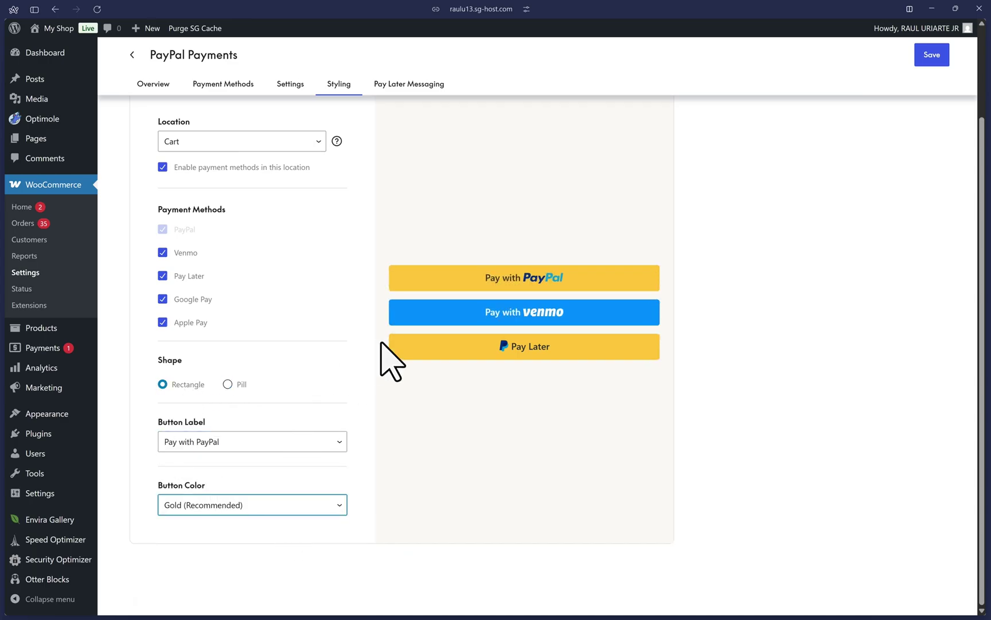
{"action": "scroll", "coordinate": [391, 359], "scroll_direction": "up", "scroll_amount": 2}
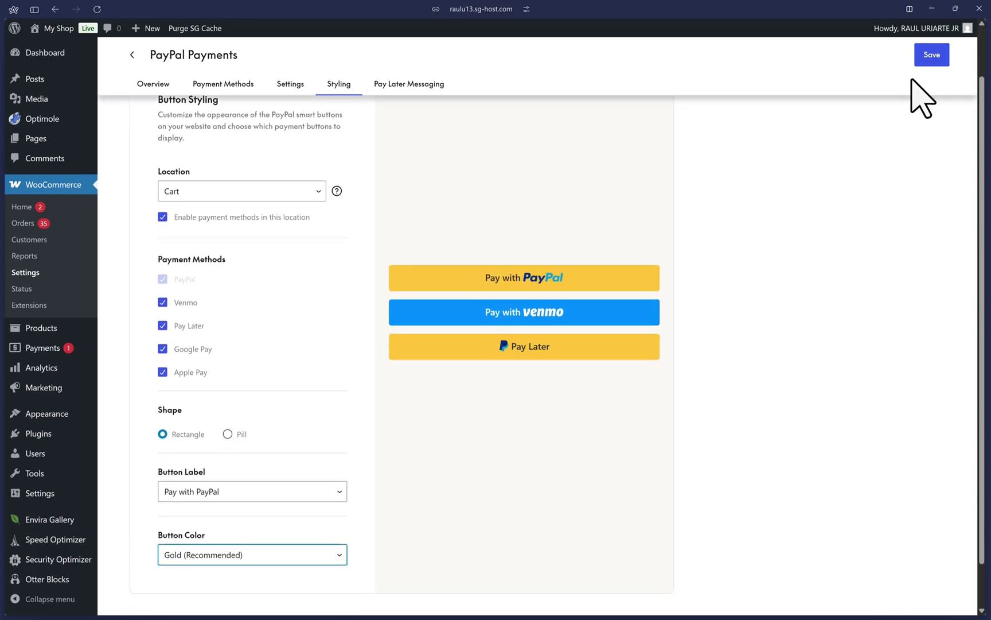
Step: Preview the Pay Later messaging on a dark background
{"action": "left_click", "coordinate": [400, 86]}
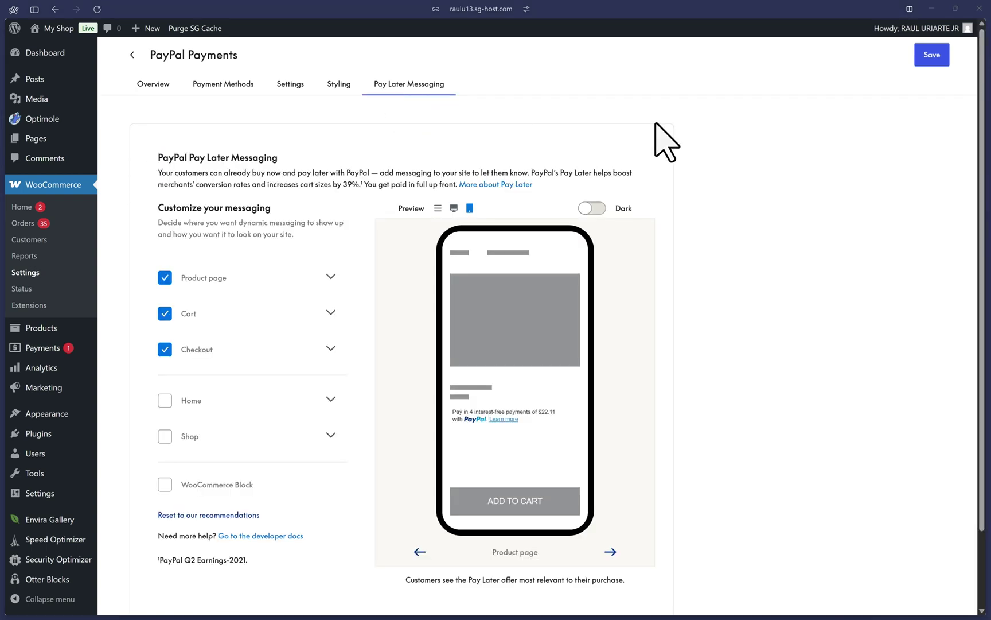
{"action": "scroll", "coordinate": [666, 143], "scroll_direction": "down", "scroll_amount": 2}
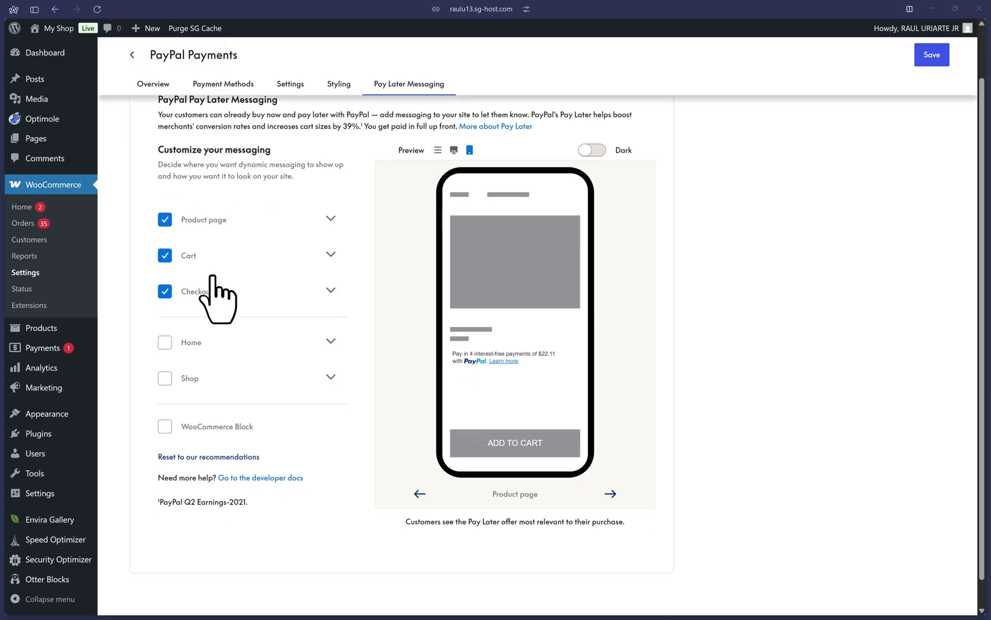
{"action": "scroll", "coordinate": [241, 352], "scroll_direction": "up", "scroll_amount": 2}
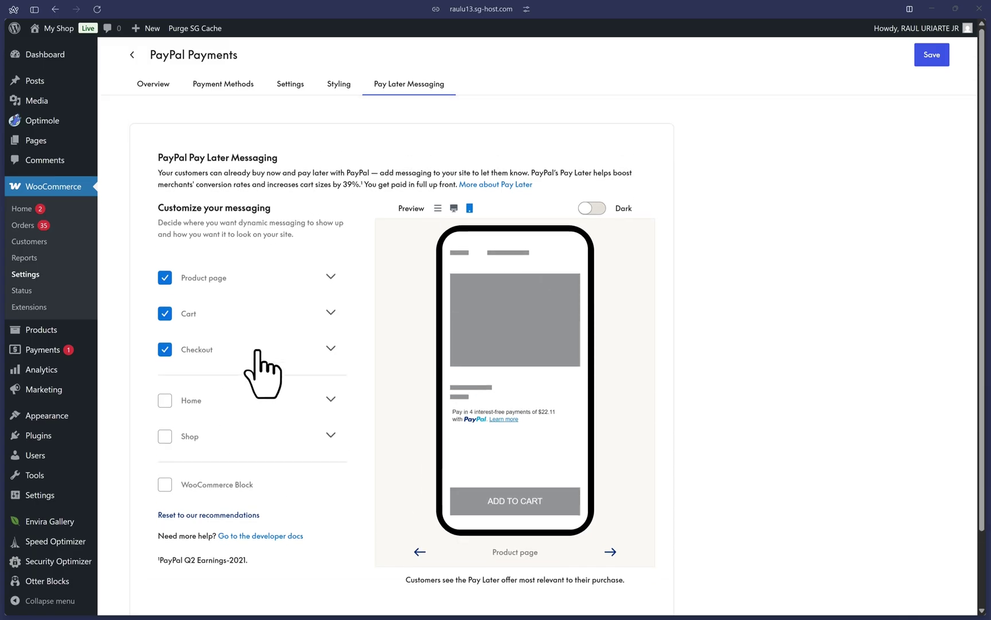
{"action": "left_click", "coordinate": [591, 208]}
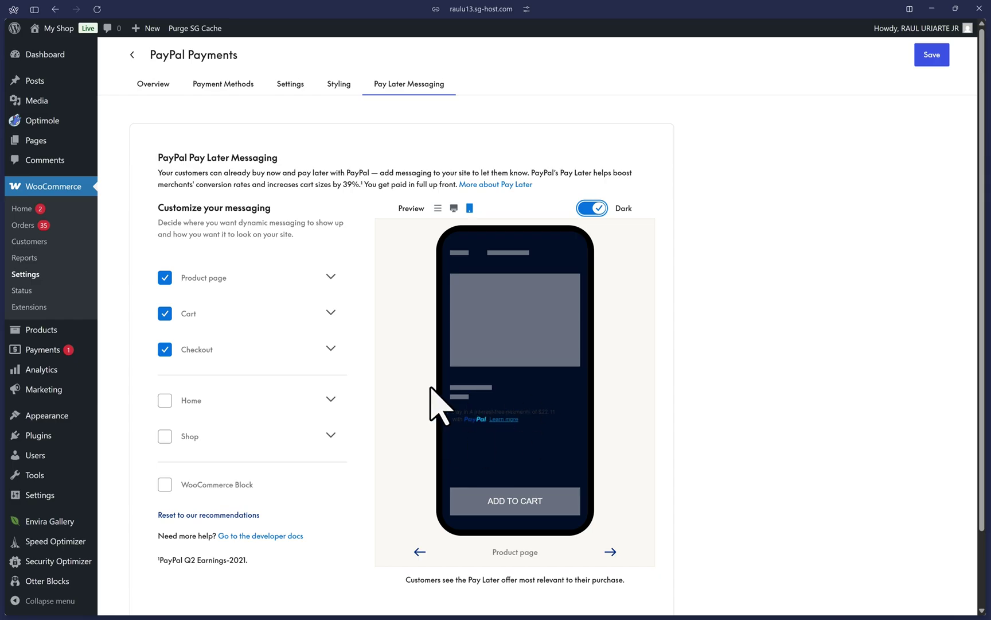
Step: Try white Product page text, restore Black / Blue logo, and enable Home page messaging
{"action": "left_click", "coordinate": [288, 279]}
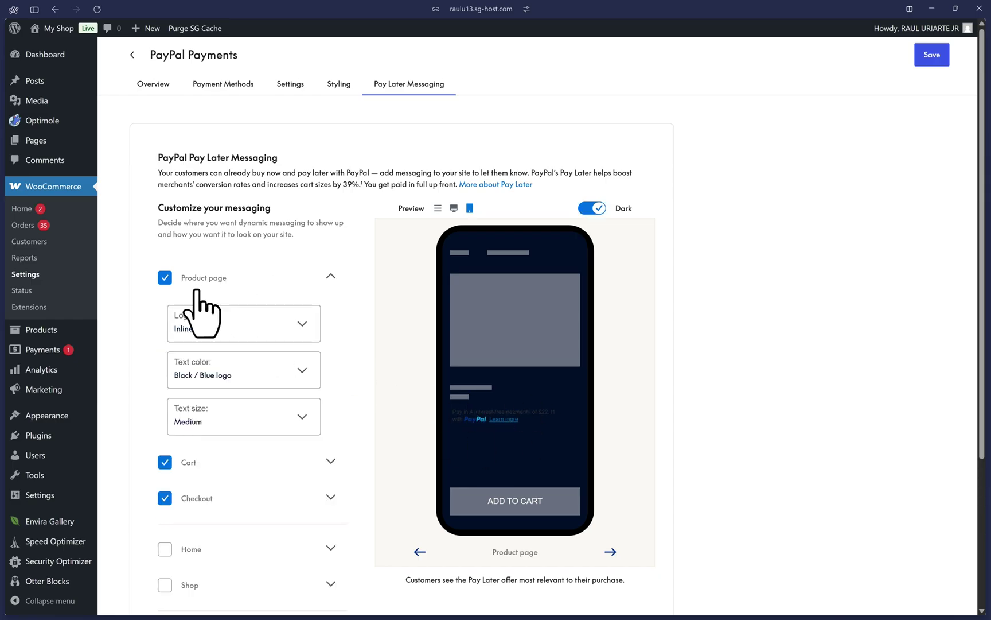
{"action": "left_click", "coordinate": [268, 377]}
{"action": "left_click", "coordinate": [212, 434]}
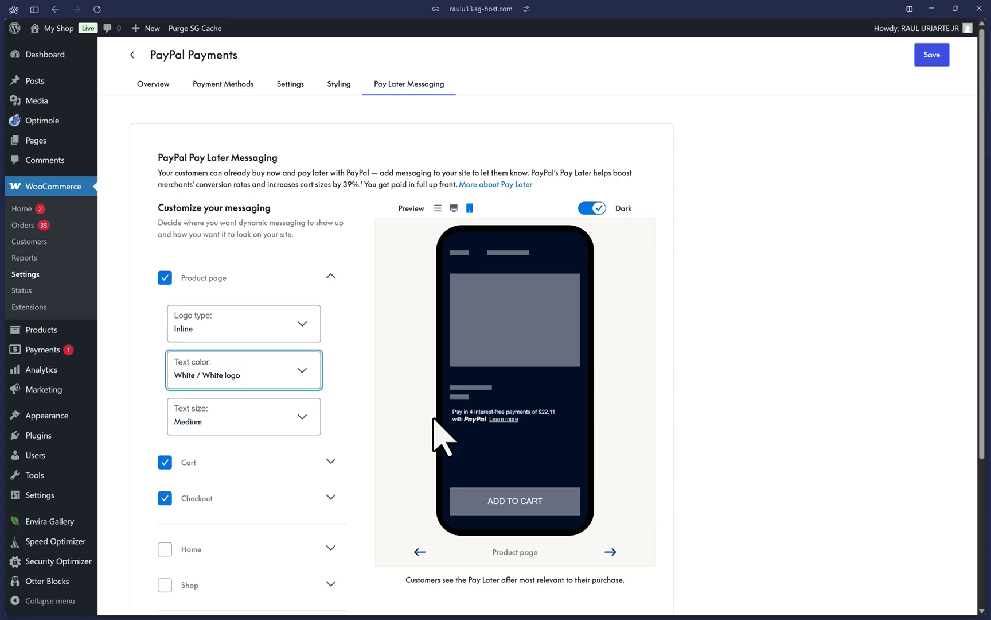
{"action": "left_click", "coordinate": [273, 380]}
{"action": "left_click", "coordinate": [257, 409]}
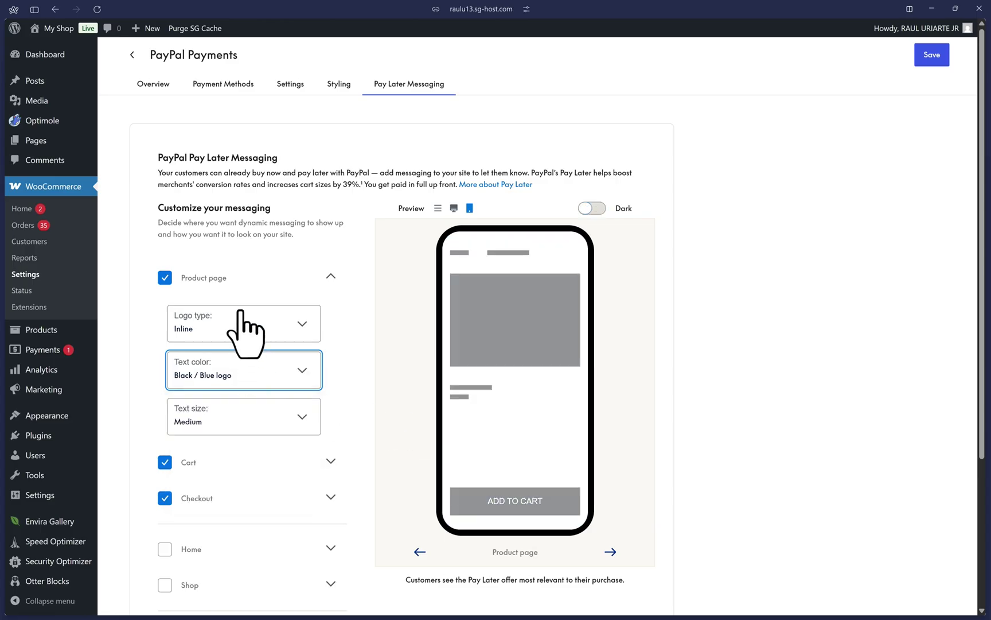
{"action": "left_click", "coordinate": [241, 280]}
{"action": "scroll", "coordinate": [433, 229], "scroll_direction": "down", "scroll_amount": 1}
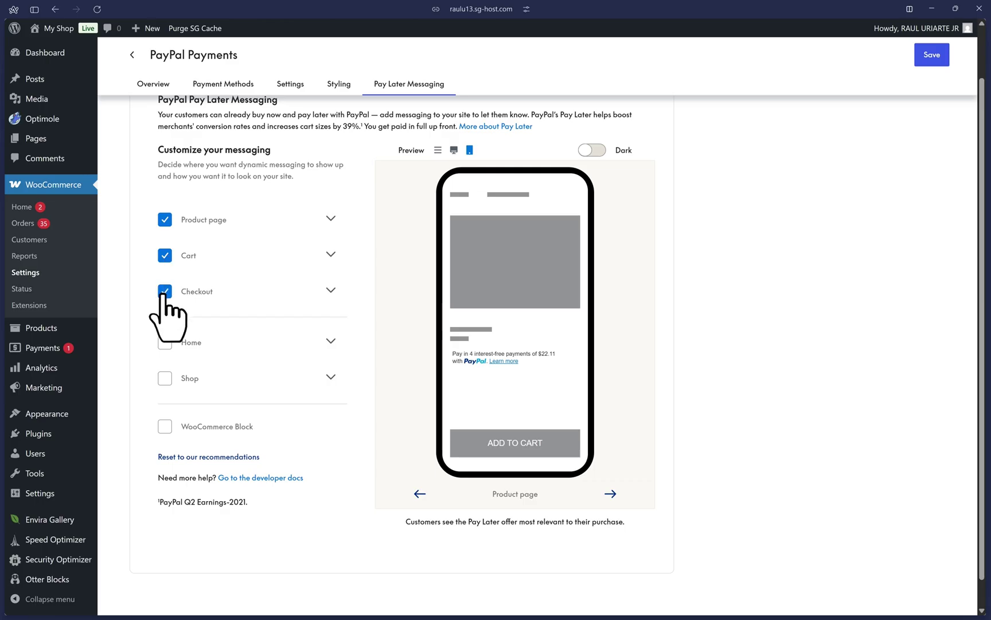
{"action": "left_click", "coordinate": [164, 342]}
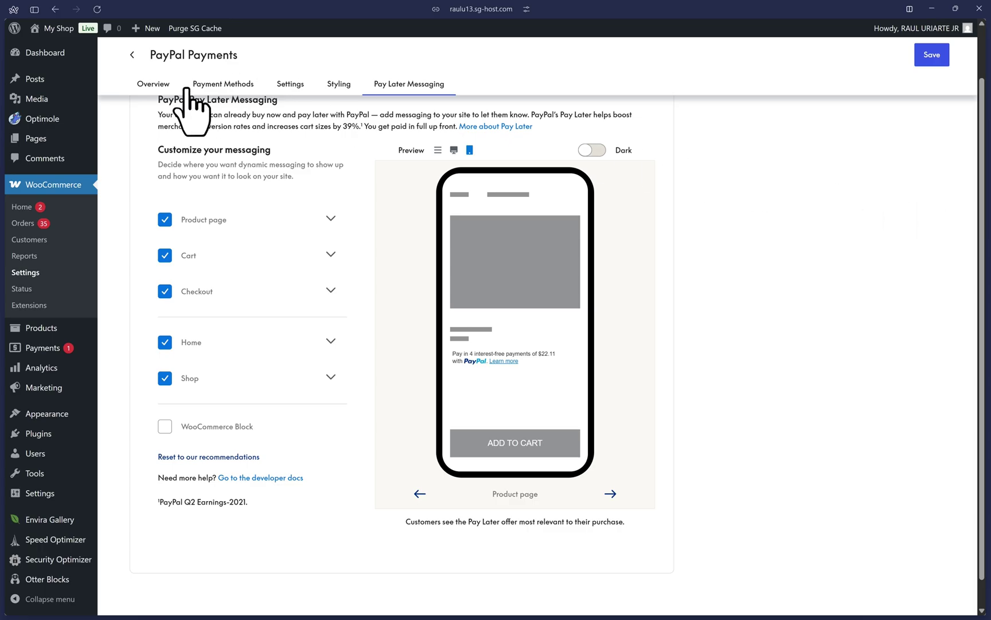
Step: From the PayPal Payments overview, start the Register Domain for Apple Pay task
{"action": "left_click", "coordinate": [152, 86]}
{"action": "scroll", "coordinate": [153, 114], "scroll_direction": "up", "scroll_amount": 1}
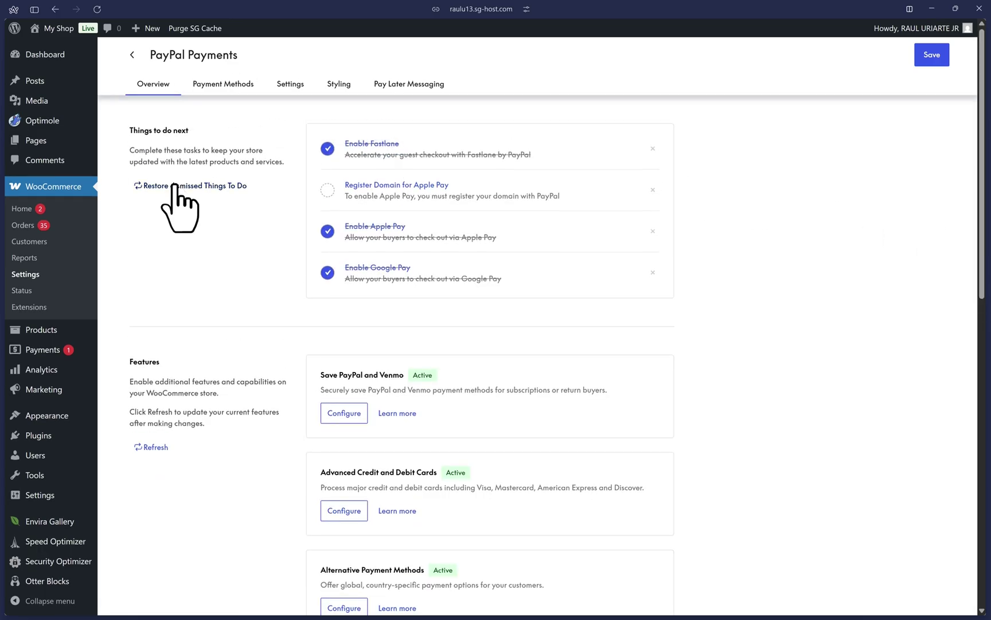
{"action": "left_click", "coordinate": [412, 189]}
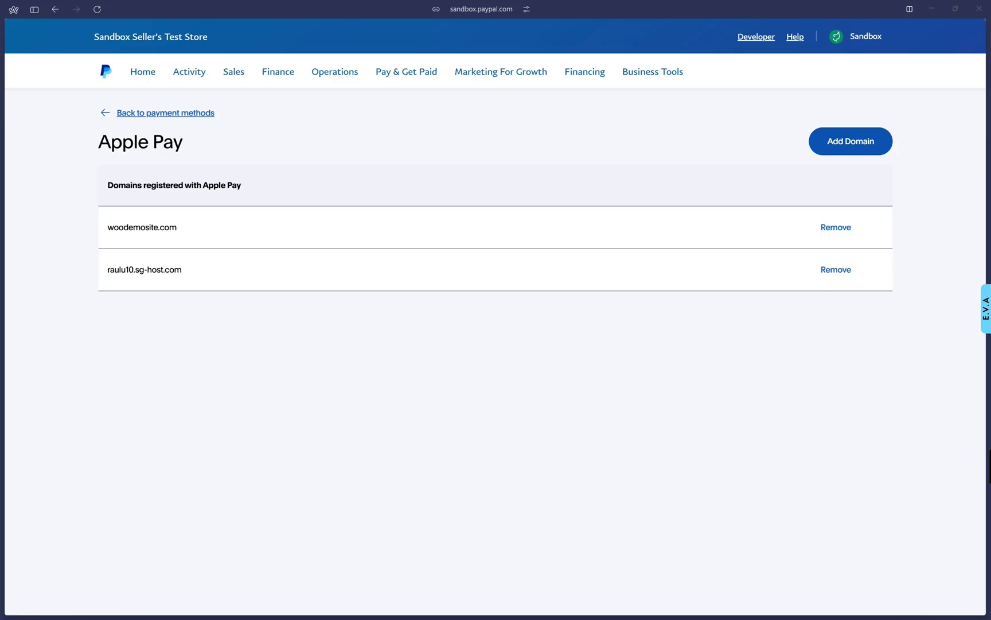
Step: Add Apple Pay domain mywebsitedomainhere.com and download the domain association file
{"action": "left_click", "coordinate": [851, 141]}
{"action": "left_click", "coordinate": [441, 286]}
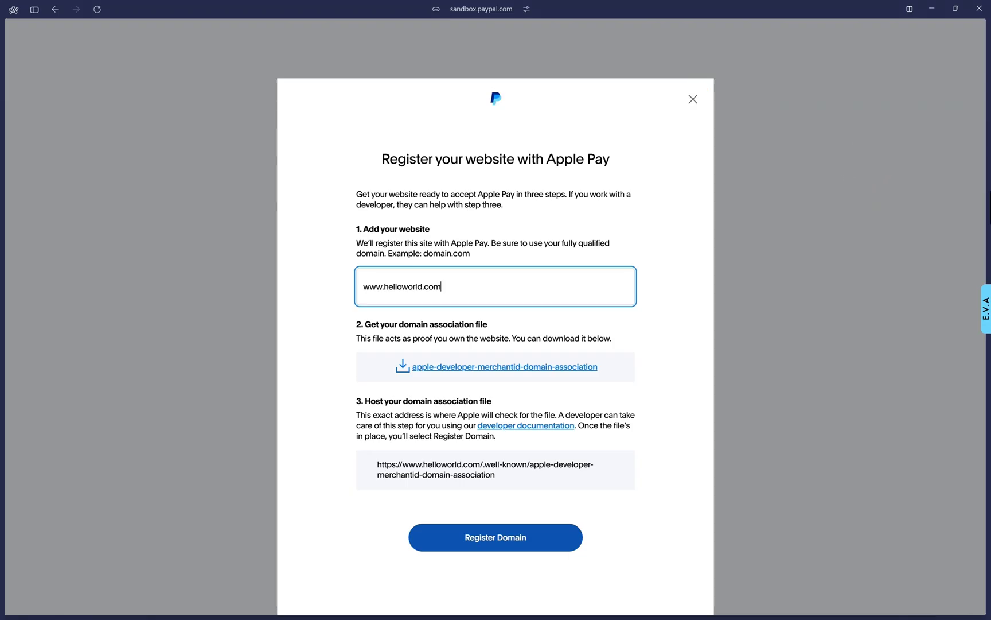
{"action": "triple_click", "coordinate": [374, 228]}
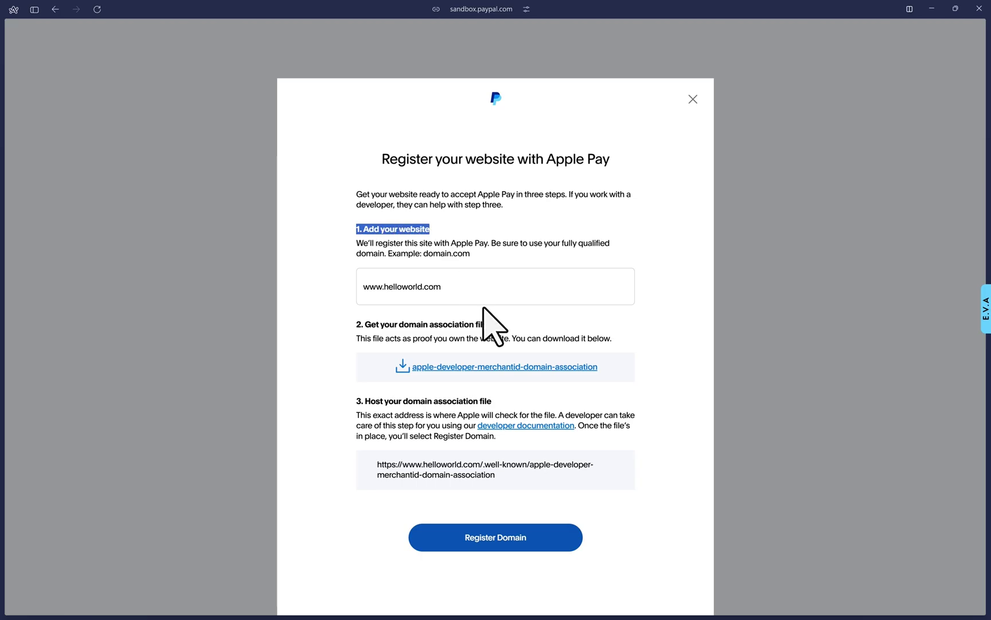
{"action": "left_click", "coordinate": [518, 288]}
{"action": "key", "text": "ctrl+a"}
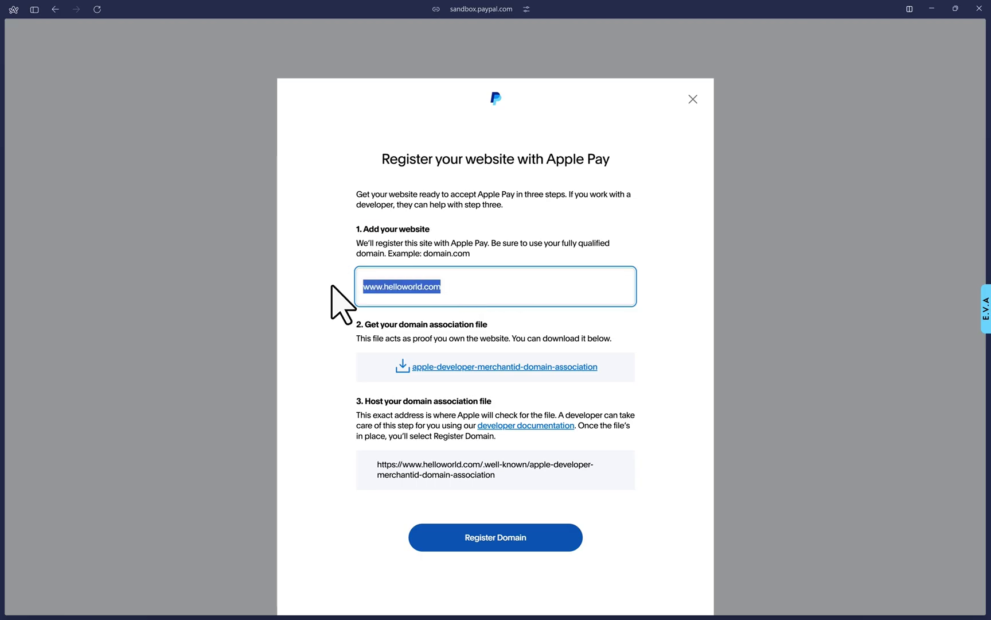
{"action": "type", "text": "mywebsitedomainhere.com"}
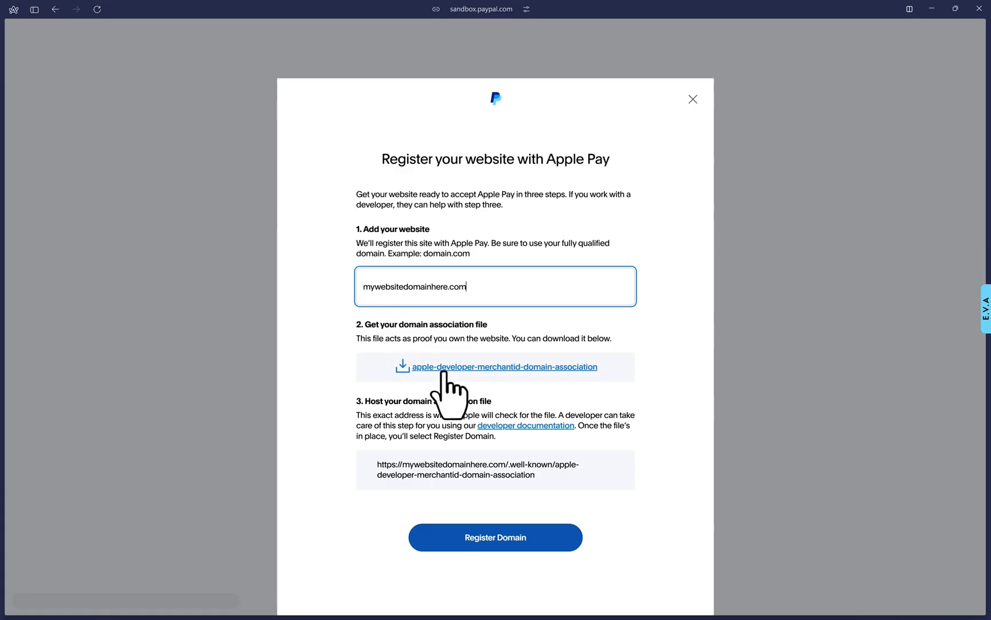
{"action": "left_click", "coordinate": [475, 369]}
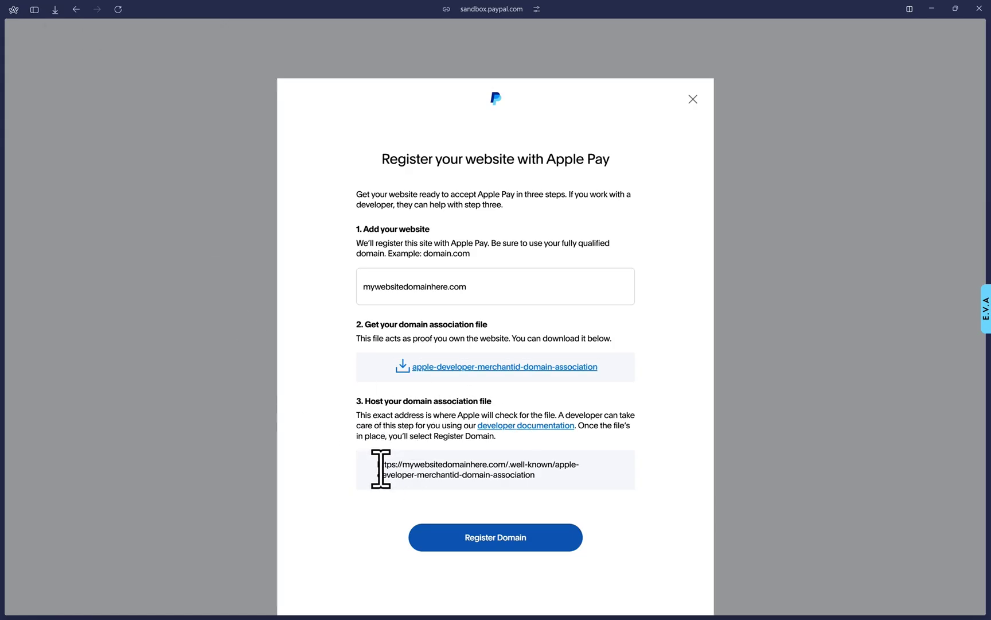
Step: Note the hosting URL's parts: domain, .well-known folder and association file name
{"action": "left_click_drag", "start_coordinate": [379, 469], "coordinate": [506, 469]}
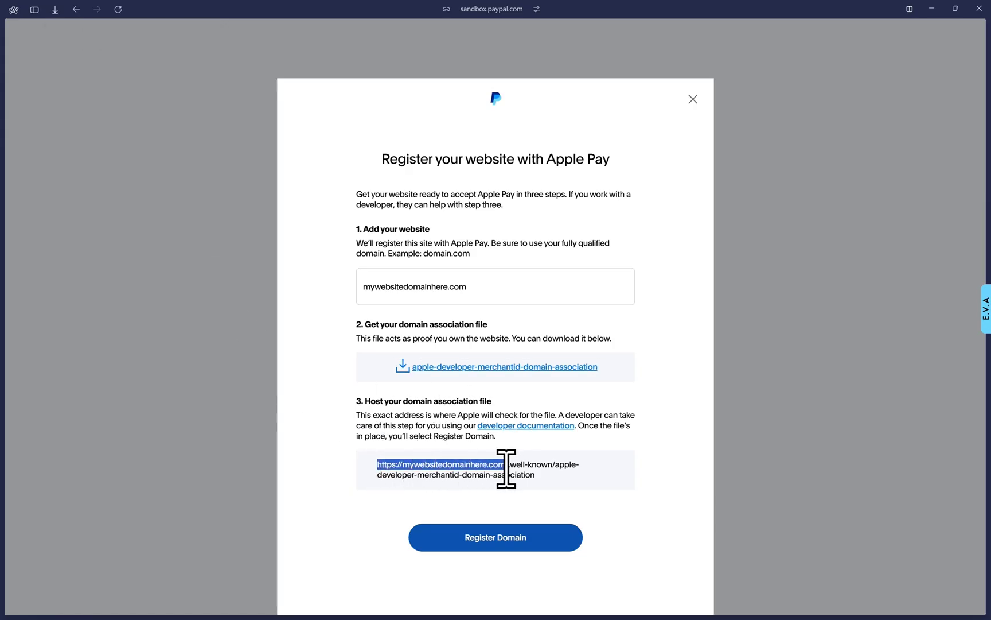
{"action": "left_click", "coordinate": [506, 469]}
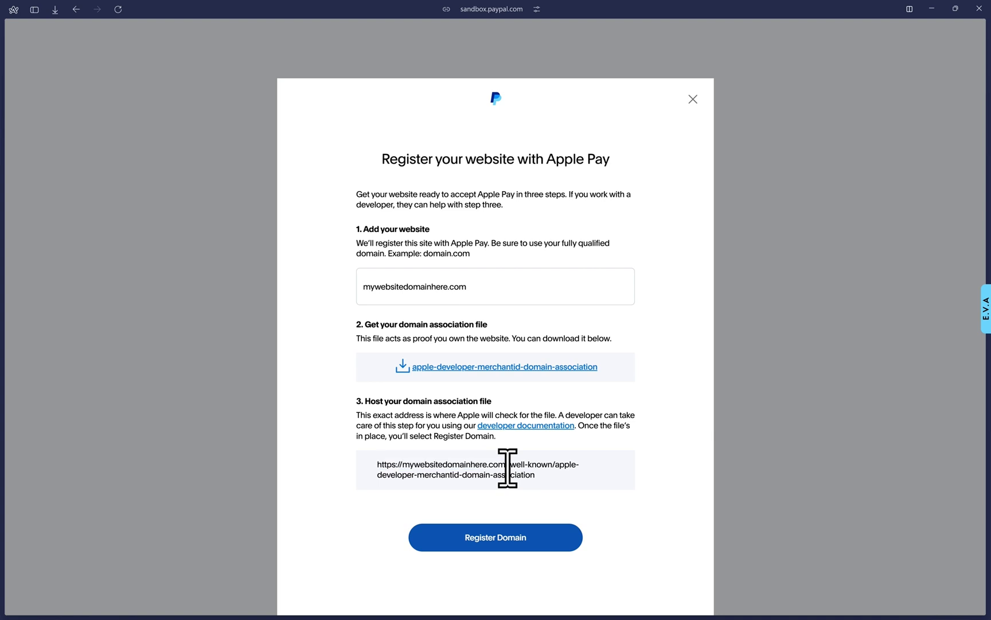
{"action": "left_click_drag", "start_coordinate": [510, 468], "coordinate": [552, 466]}
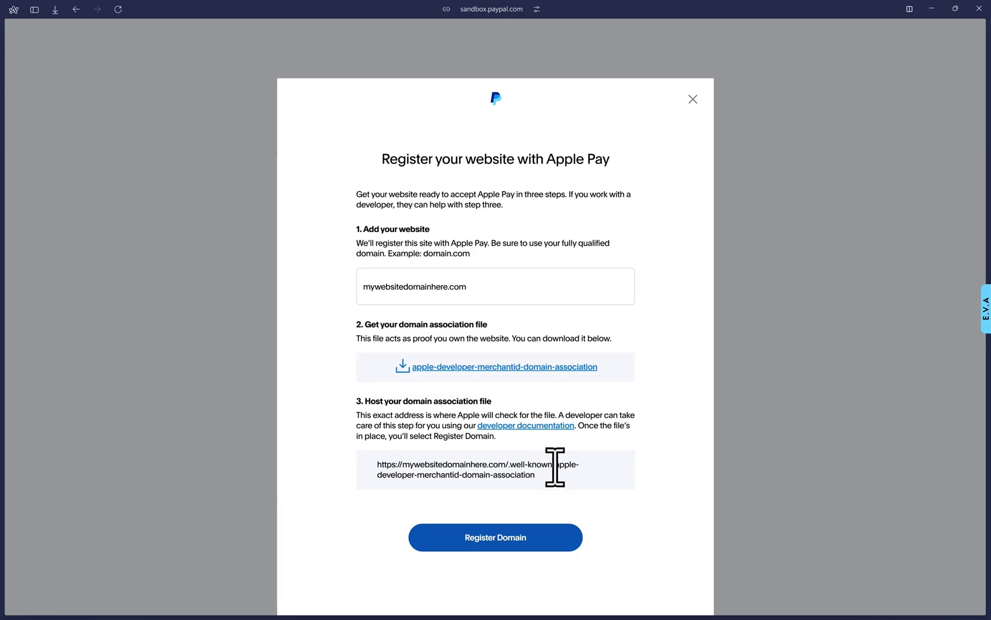
{"action": "left_click_drag", "start_coordinate": [555, 467], "coordinate": [567, 495]}
{"action": "left_click", "coordinate": [566, 493]}
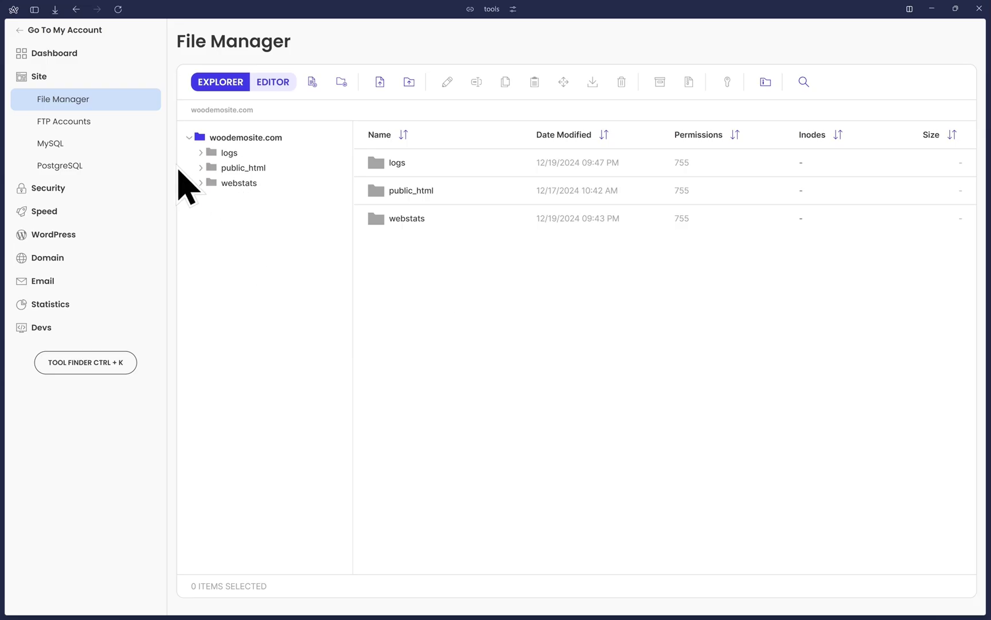
Step: Open public_html/.well-known and confirm the association file has 644 permissions
{"action": "left_click", "coordinate": [241, 168]}
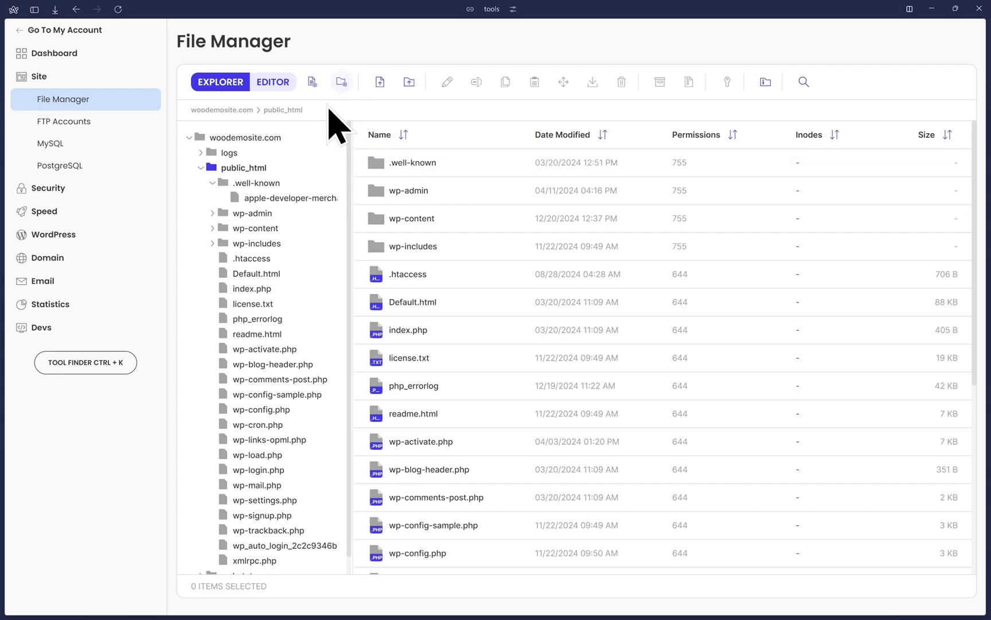
{"action": "double_click", "coordinate": [403, 166]}
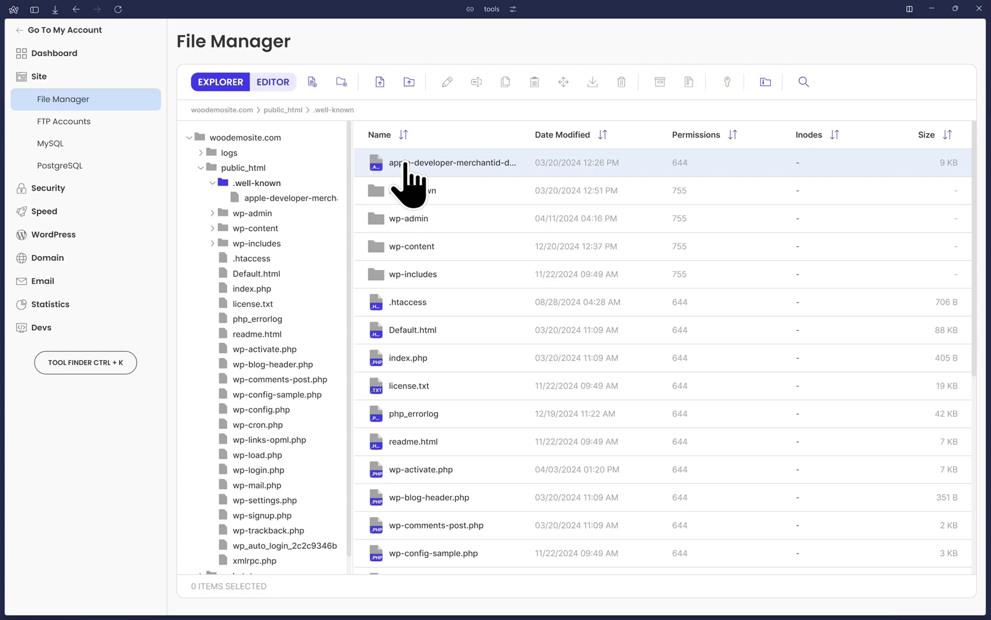
{"action": "left_click", "coordinate": [485, 166]}
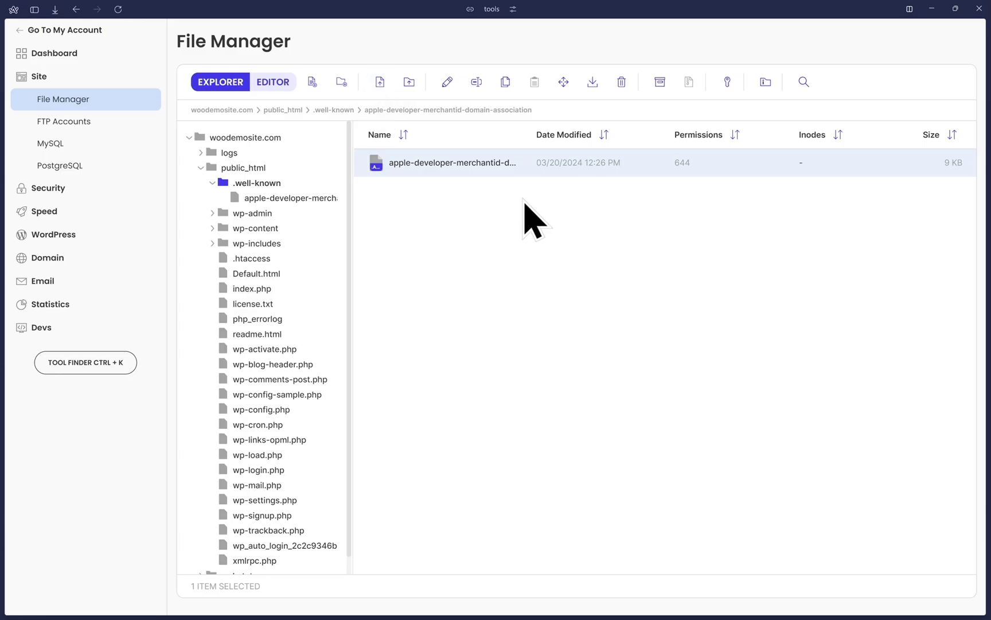
{"action": "right_click", "coordinate": [452, 163]}
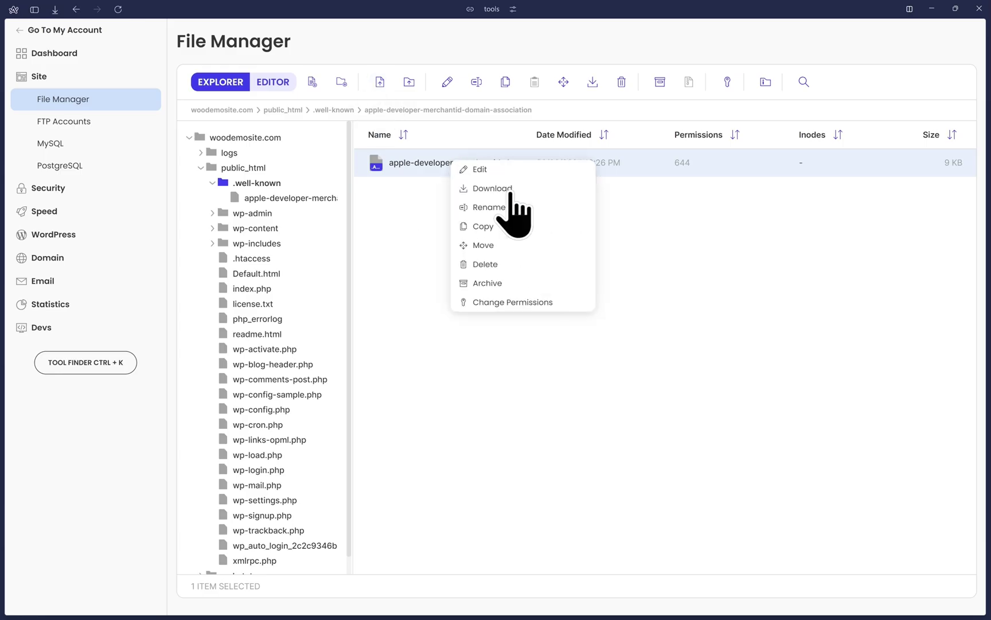
{"action": "left_click", "coordinate": [520, 309]}
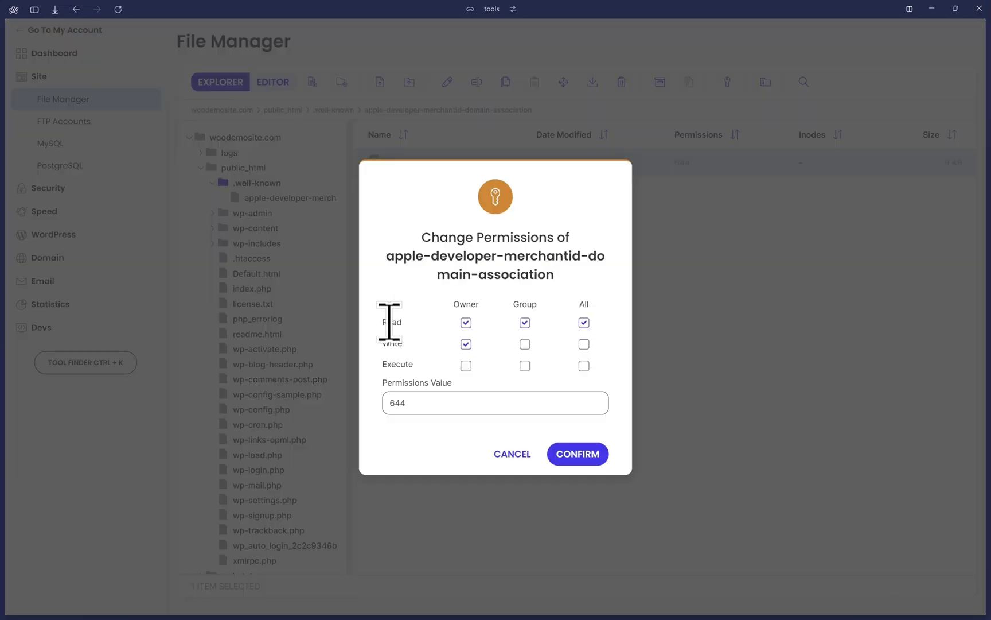
{"action": "left_click", "coordinate": [505, 456]}
Step: Keep the file named apple-developer-merchantid-domain-association, with no .dmg extension
{"action": "right_click", "coordinate": [454, 164]}
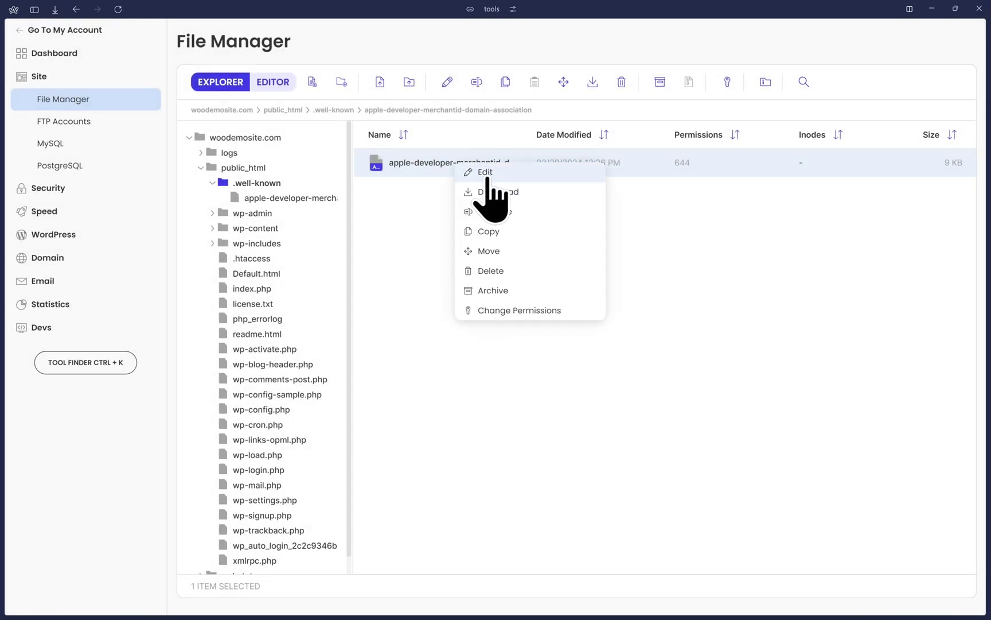
{"action": "left_click", "coordinate": [500, 212]}
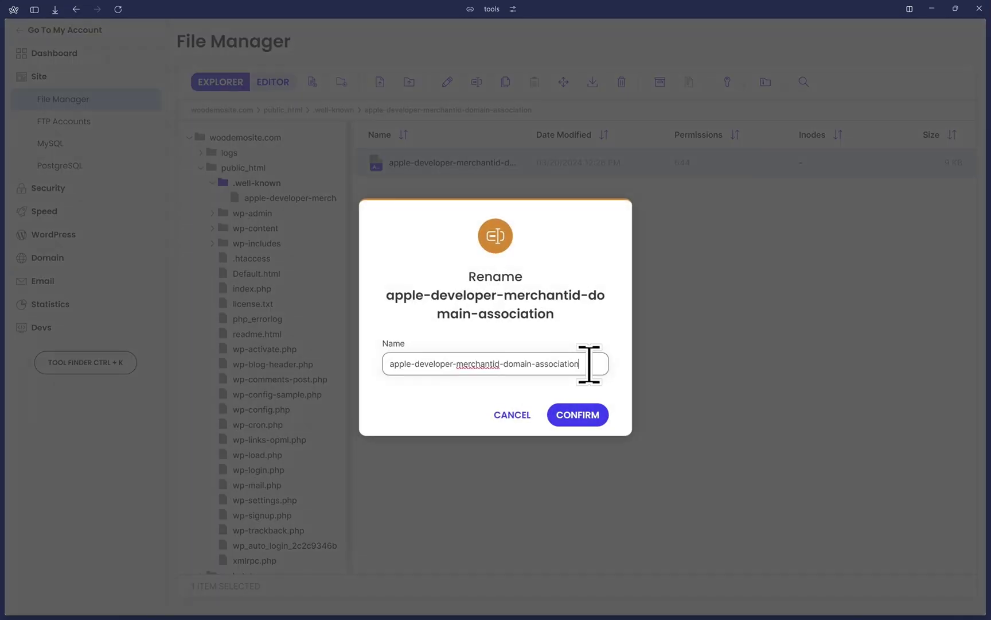
{"action": "left_click", "coordinate": [589, 364]}
{"action": "type", "text": ".dmg"}
{"action": "left_click_drag", "start_coordinate": [579, 364], "coordinate": [599, 365]}
{"action": "key", "text": "BackSpace"}
{"action": "left_click", "coordinate": [503, 417]}
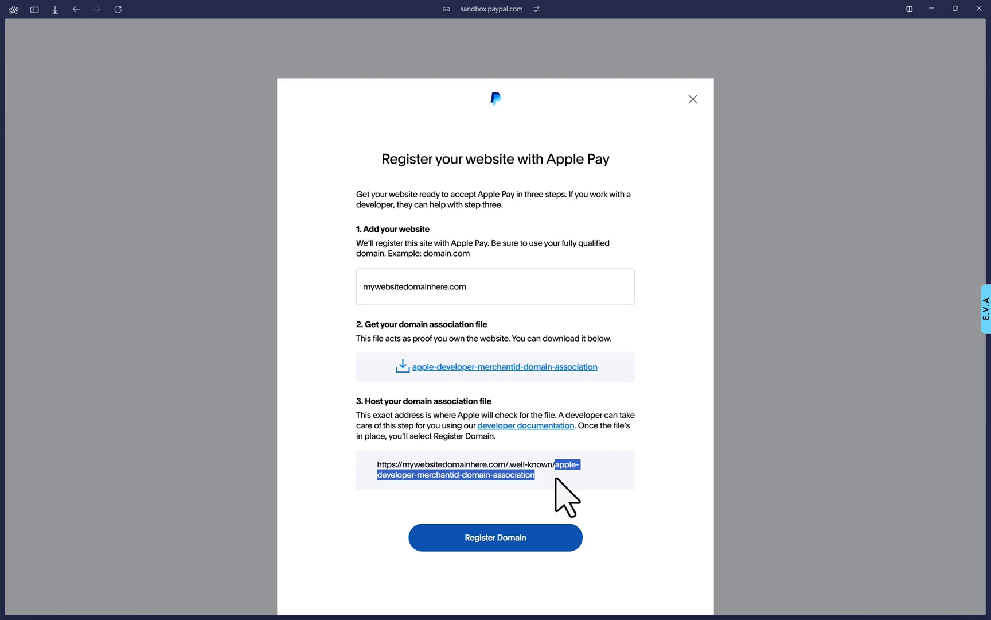
Step: Verify the hosted association file loads, then register the domain for Apple Pay
{"action": "right_click", "coordinate": [393, 468]}
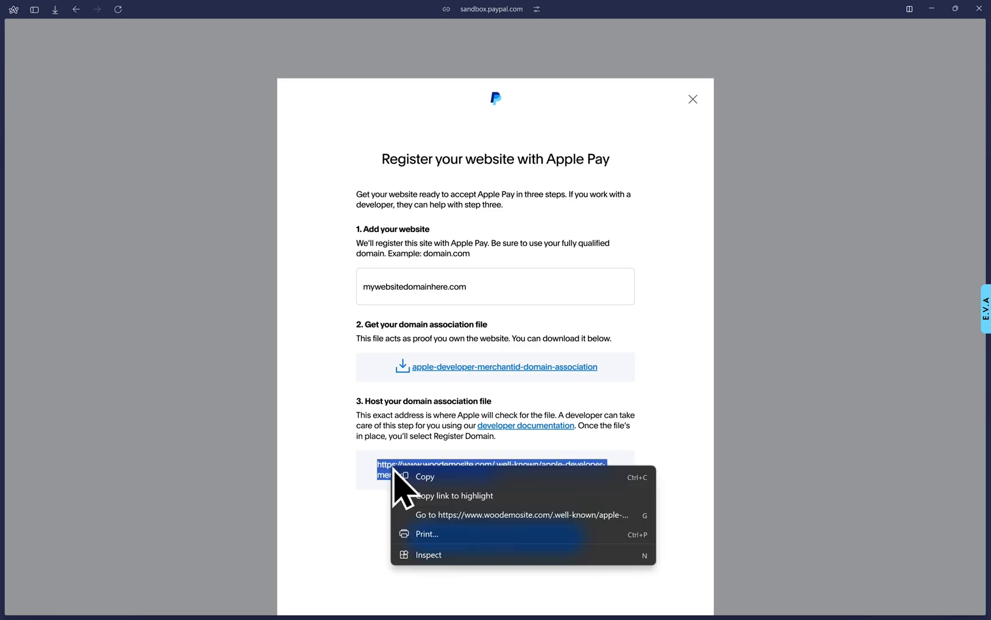
{"action": "left_click", "coordinate": [474, 515]}
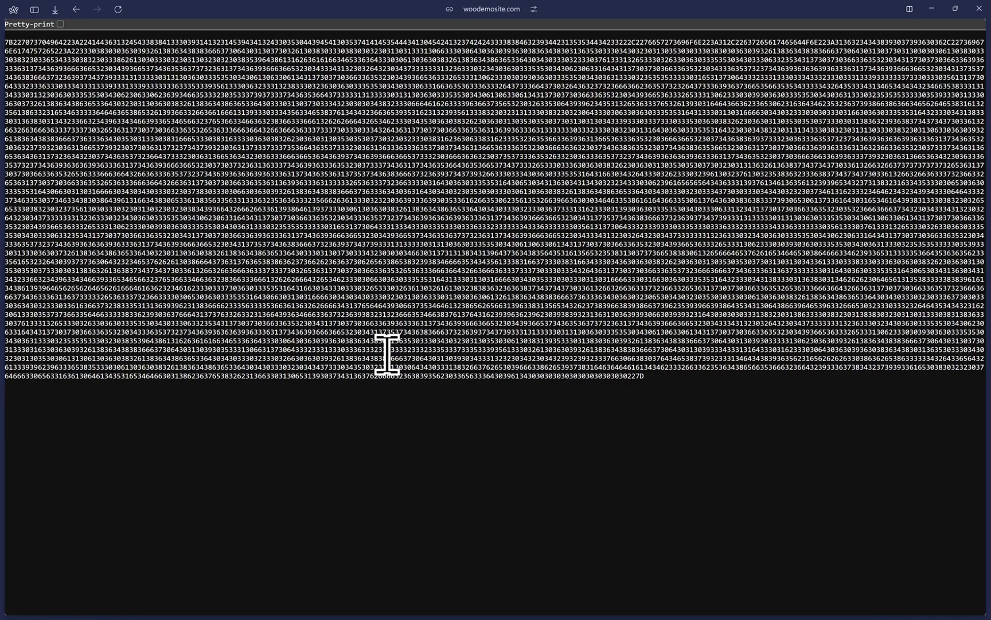
{"action": "mouse_move", "coordinate": [2, 195]}
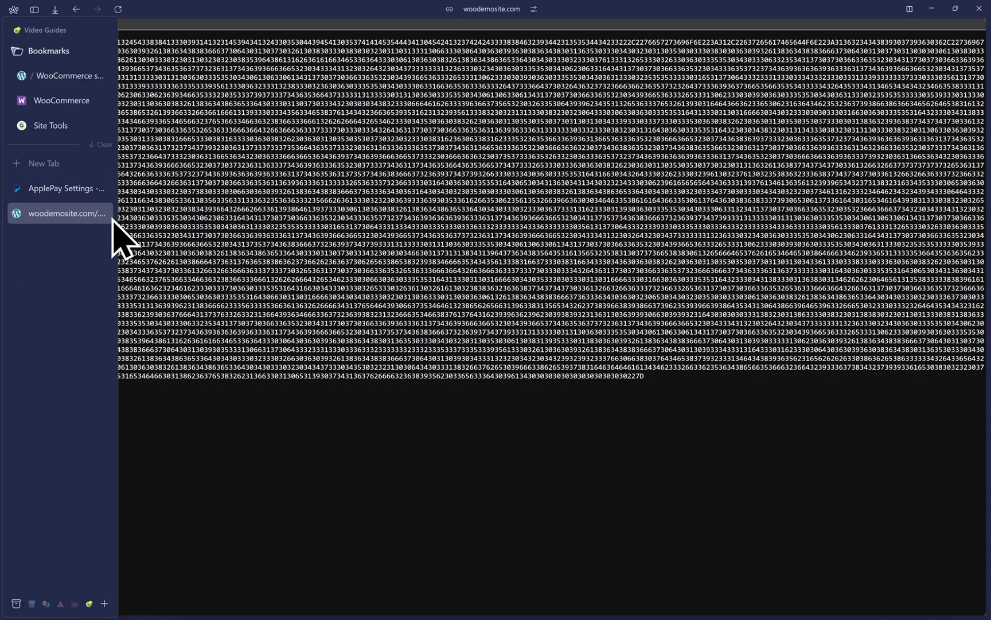
{"action": "left_click", "coordinate": [101, 214]}
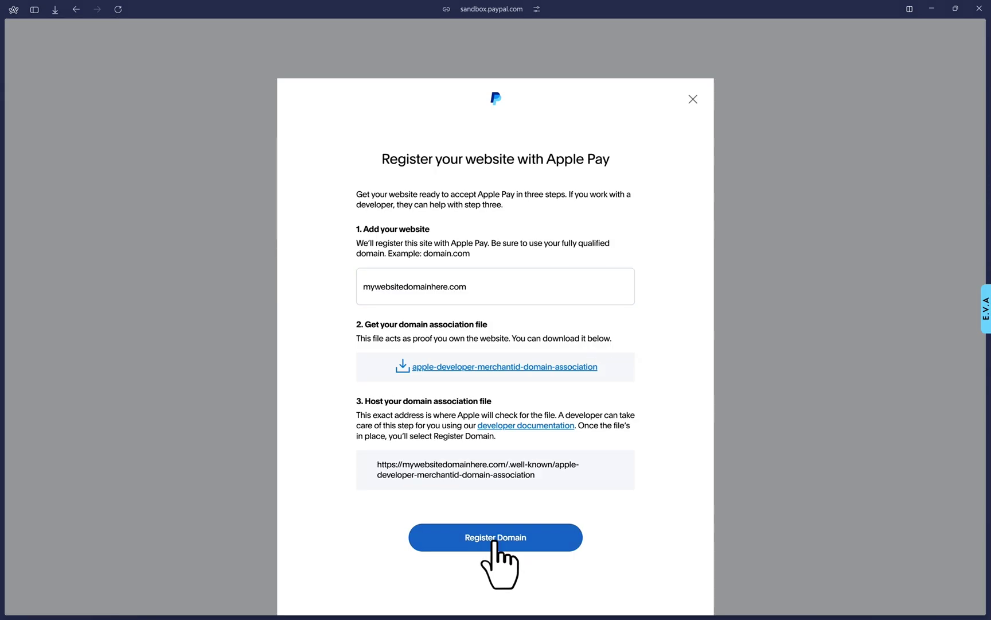
{"action": "left_click", "coordinate": [500, 546]}
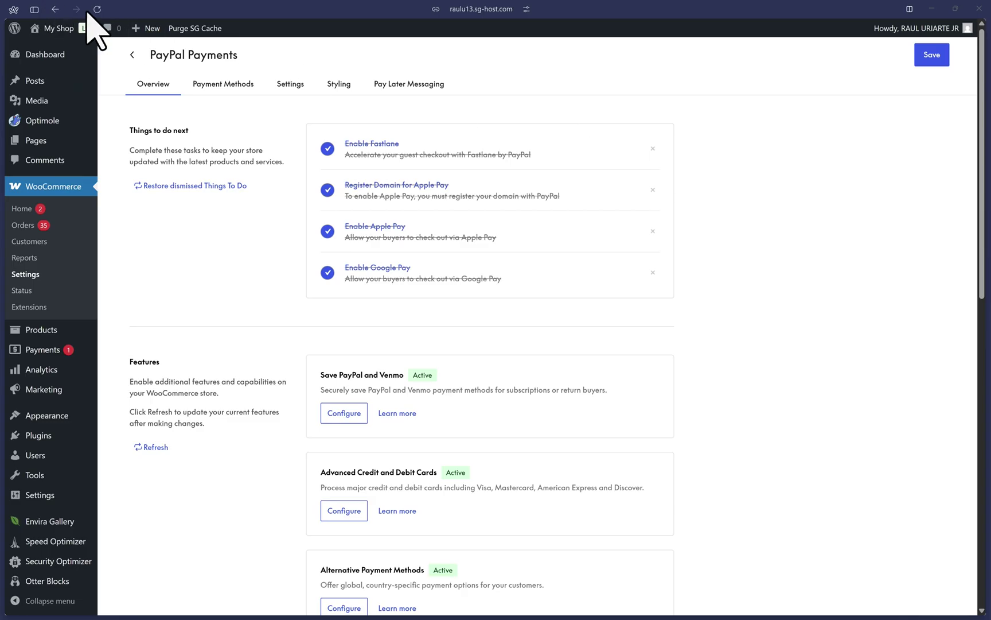
Step: Revisit the Register Domain for Apple Pay task on the PayPal Payments overview
{"action": "left_click", "coordinate": [384, 192]}
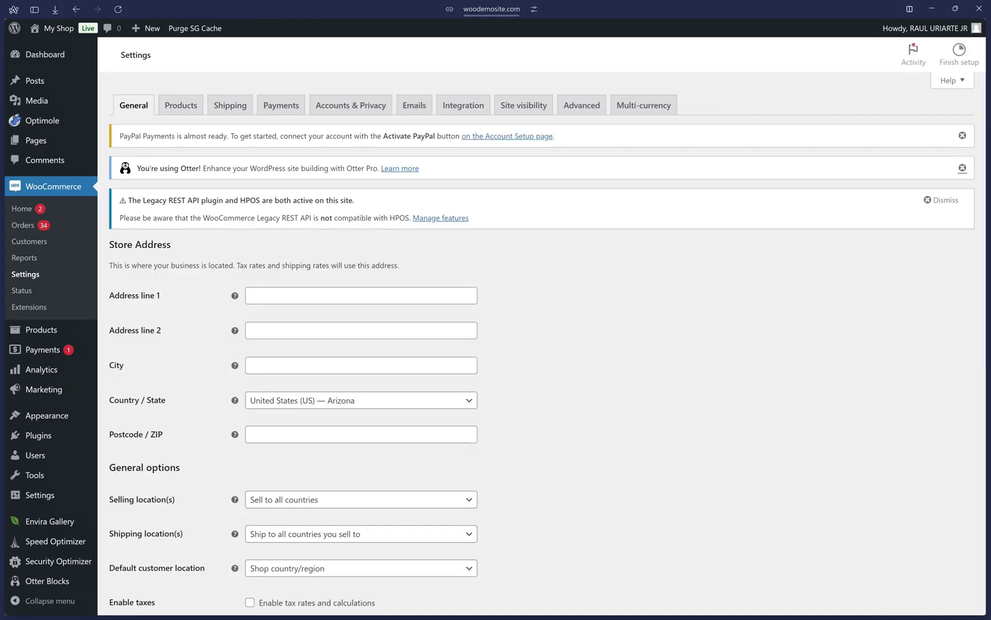
Step: On the Payments tab, switch off the old PayPal Checkout payment method
{"action": "left_click", "coordinate": [280, 106]}
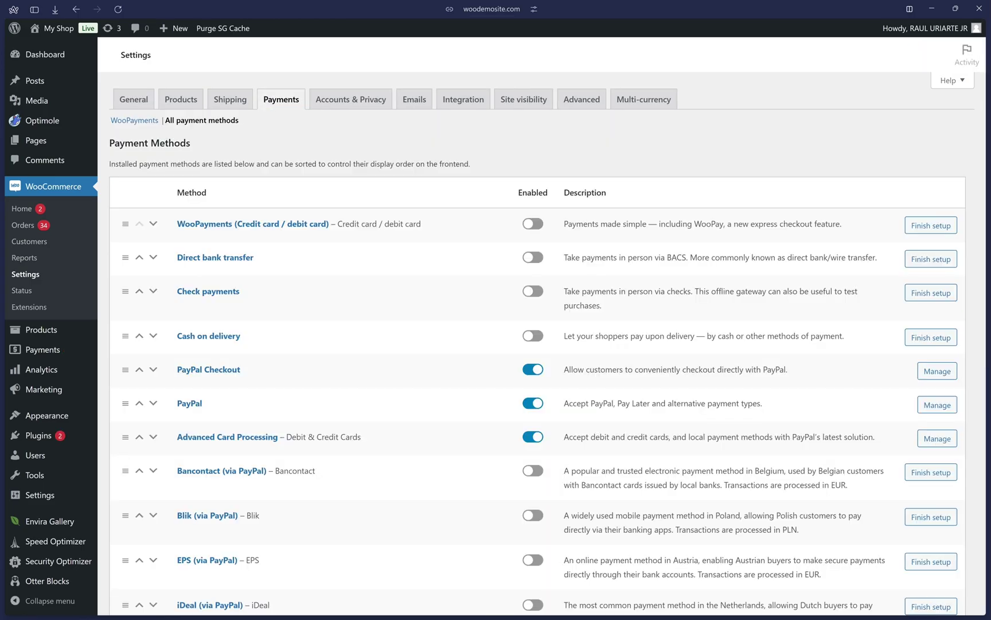
{"action": "scroll", "coordinate": [726, 299], "scroll_direction": "down", "scroll_amount": 2}
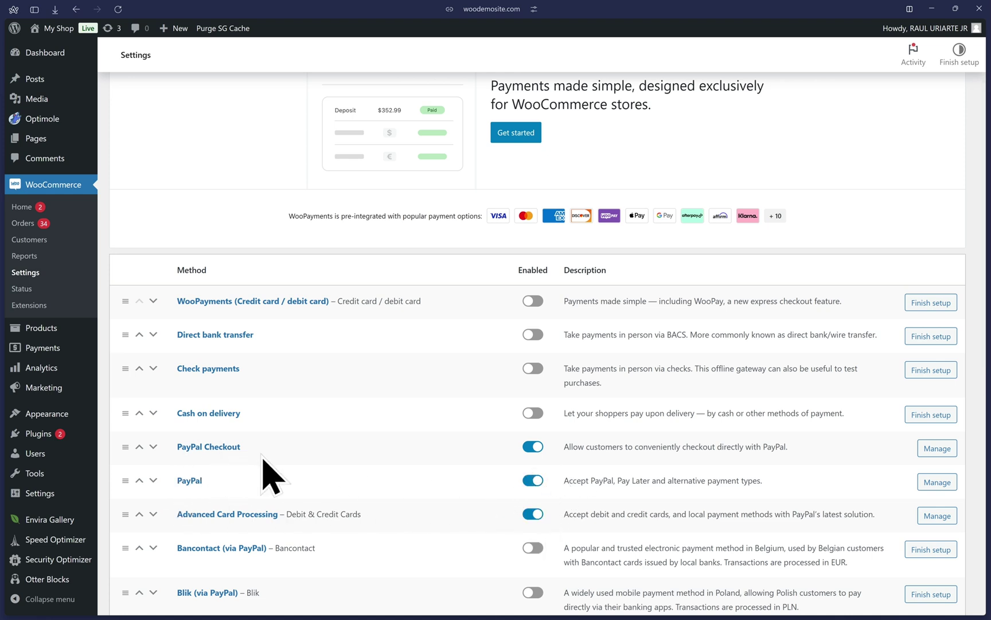
{"action": "left_click", "coordinate": [533, 447]}
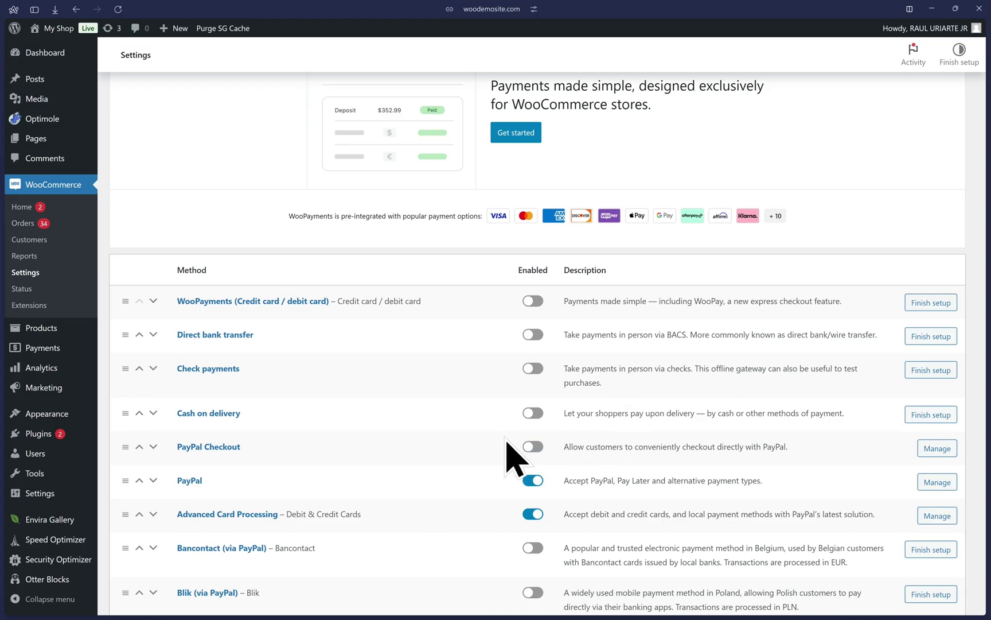
Step: Deactivate WooCommerce PayPal Checkout Gateway on the Installed Plugins page, leaving 13 plugins active
{"action": "mouse_move", "coordinate": [29, 434]}
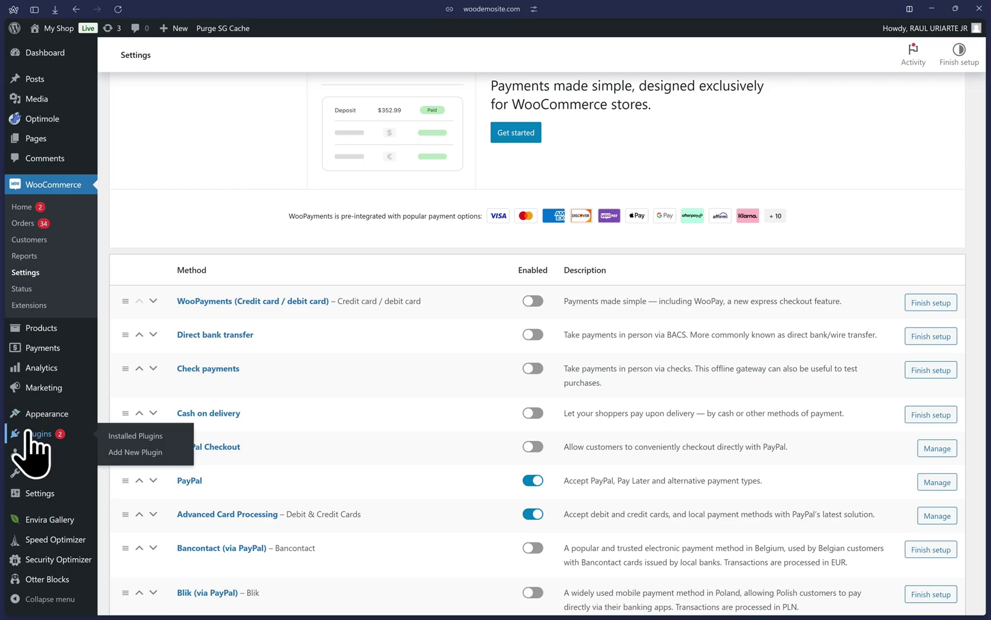
{"action": "left_click", "coordinate": [172, 437]}
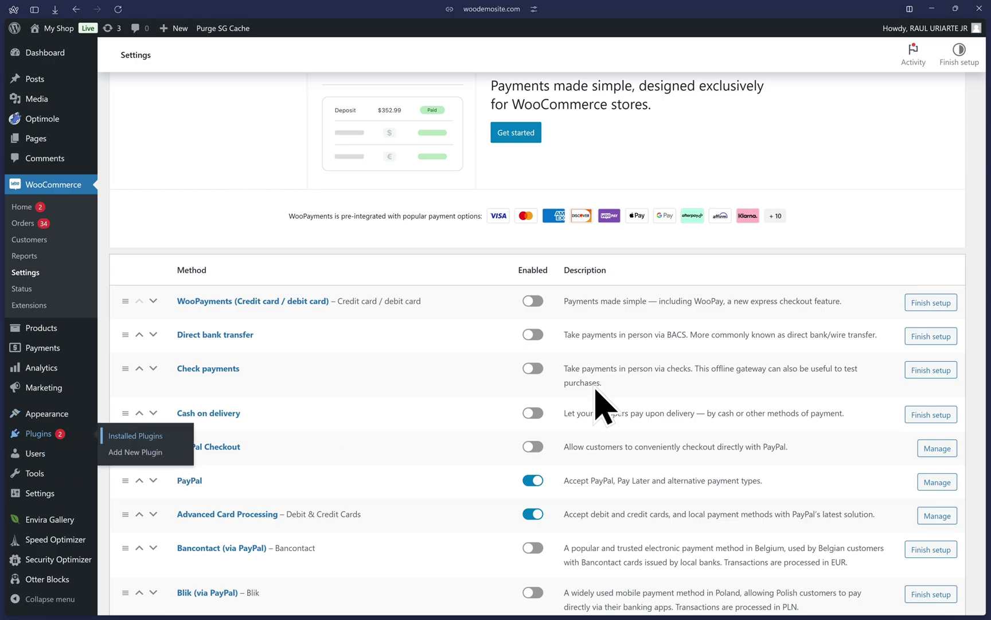
{"action": "scroll", "coordinate": [699, 336], "scroll_direction": "down", "scroll_amount": 6}
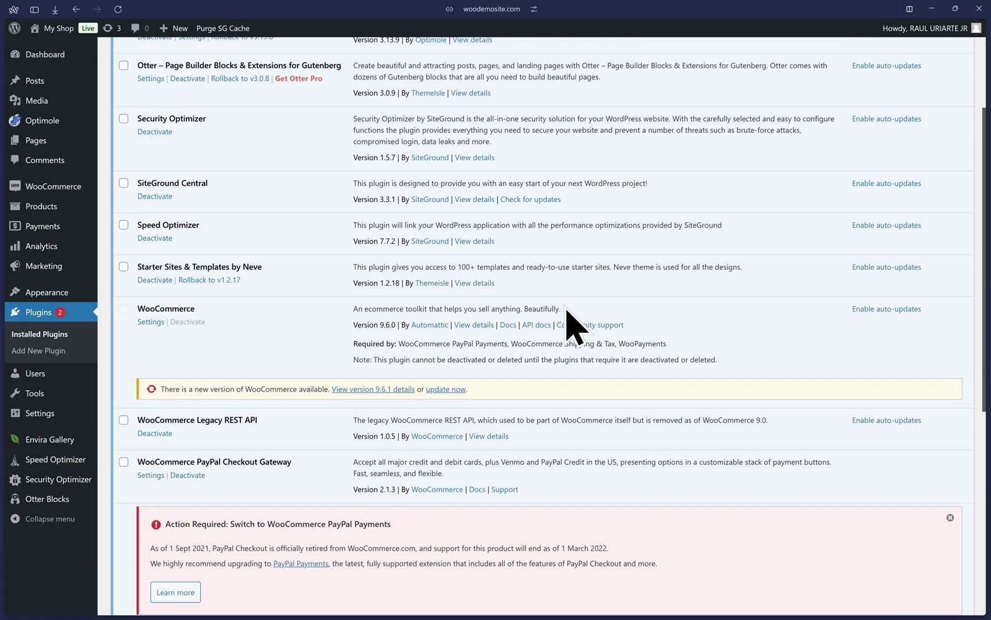
{"action": "scroll", "coordinate": [522, 322], "scroll_direction": "down", "scroll_amount": 1}
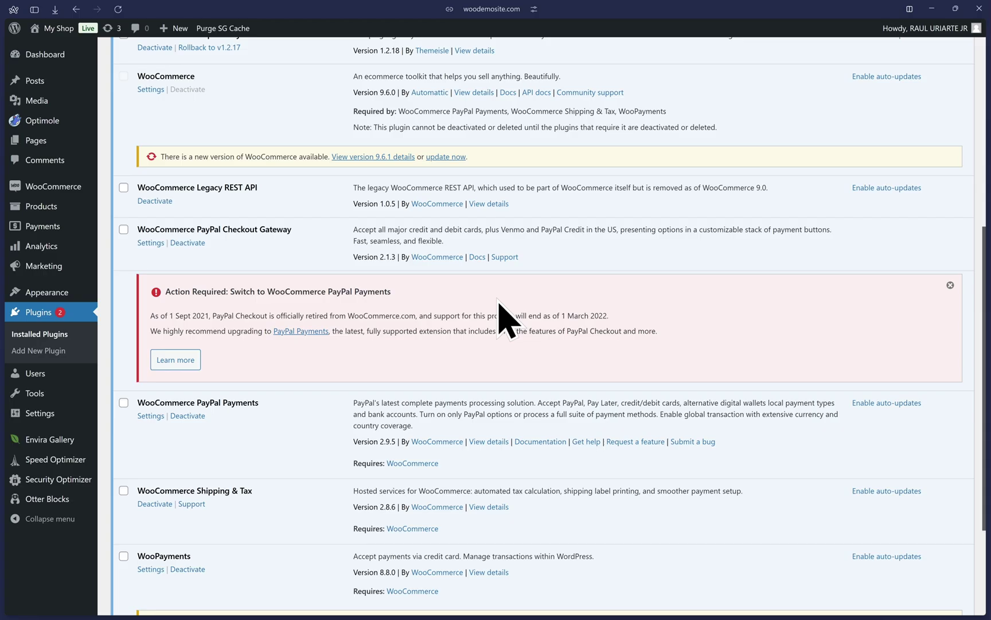
{"action": "left_click_drag", "start_coordinate": [138, 229], "coordinate": [320, 246]}
{"action": "left_click", "coordinate": [320, 246]}
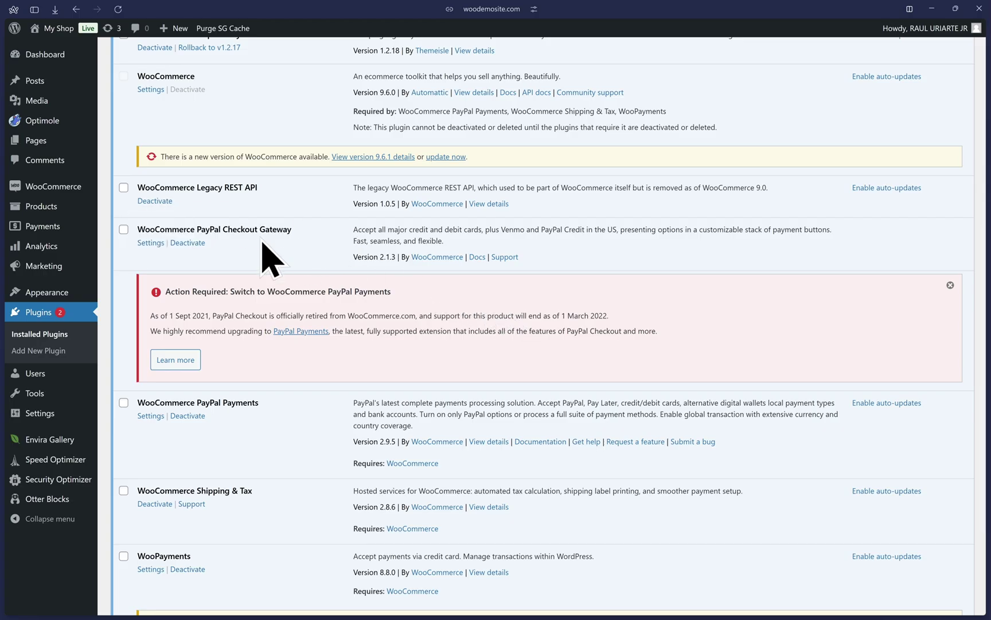
{"action": "left_click", "coordinate": [187, 243]}
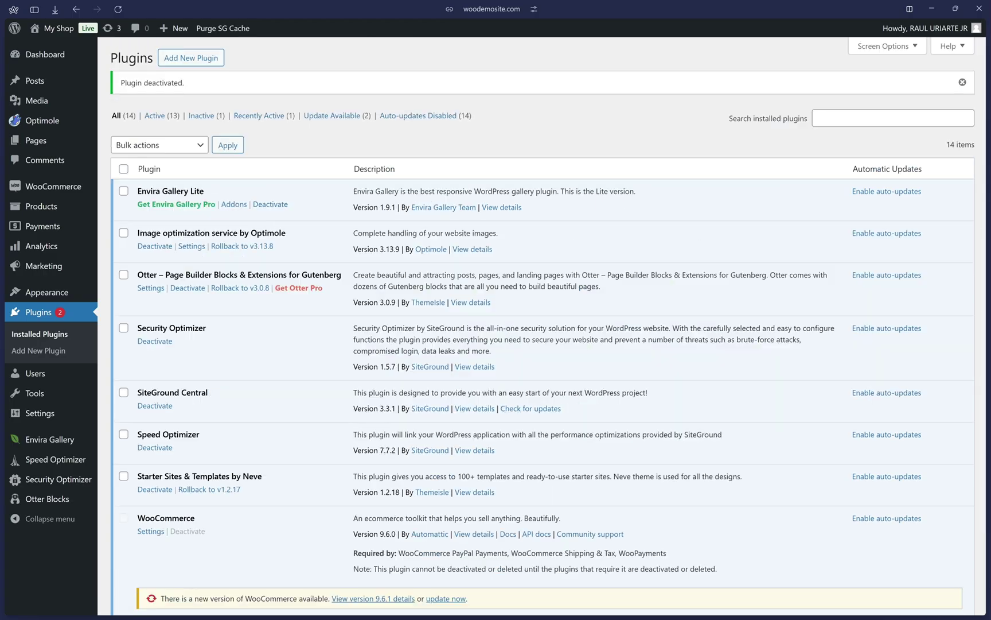